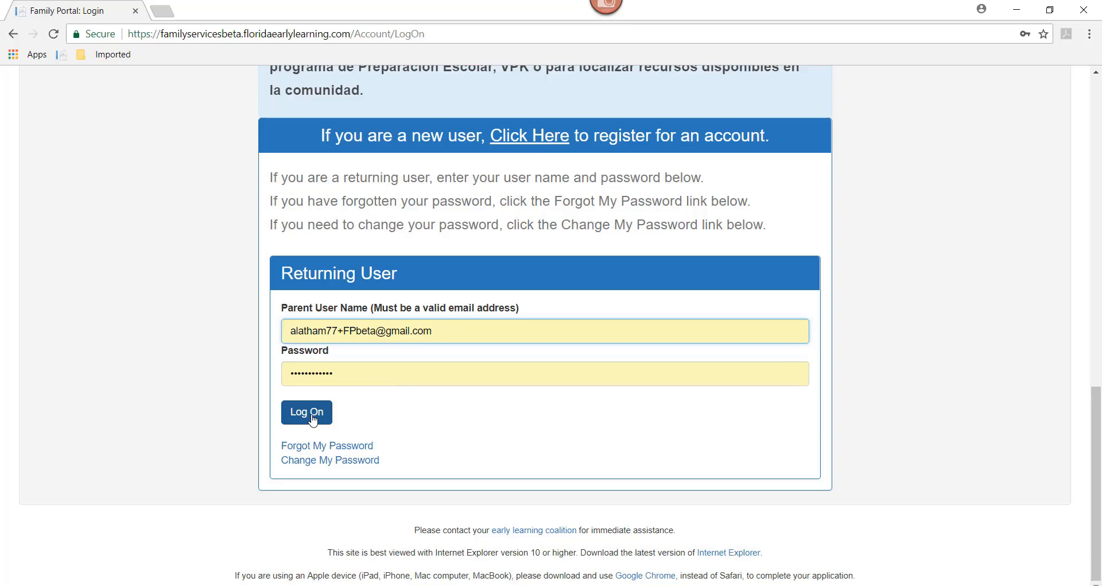
- Log on to the family account with the returning user's name and password
left_click(314, 420)
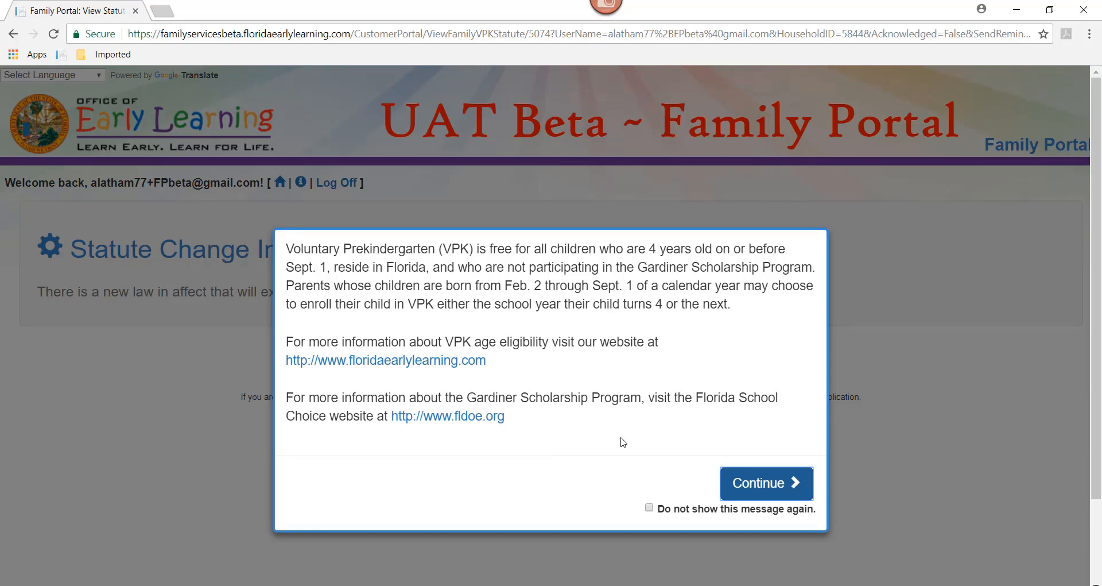
- Dismiss the VPK statute notice for good and start a new VPK application from the Family Profile
left_click(650, 508)
left_click(754, 493)
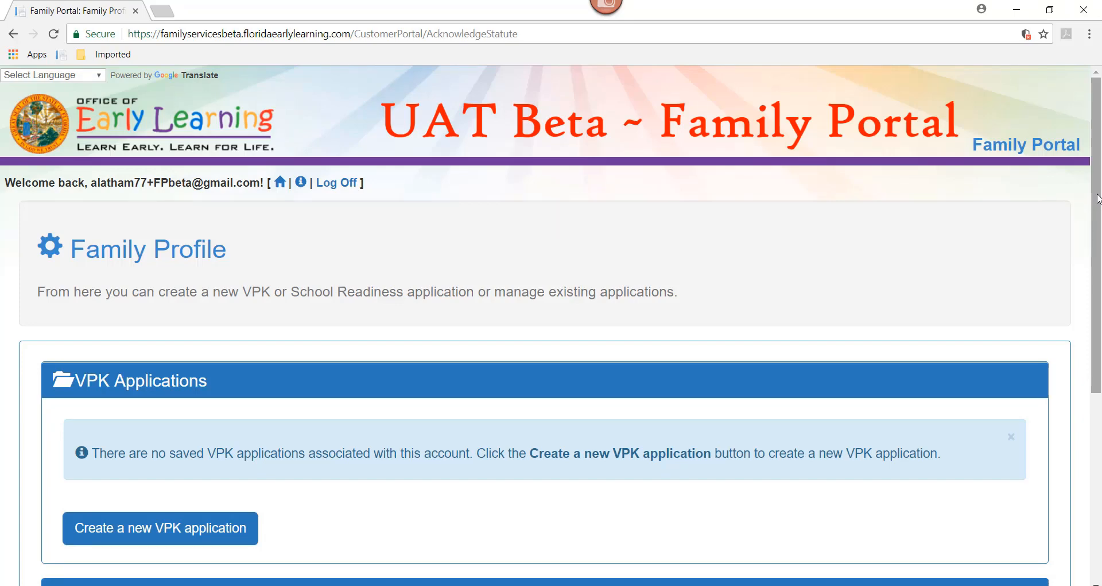
left_click_drag(1097, 199, 1098, 364)
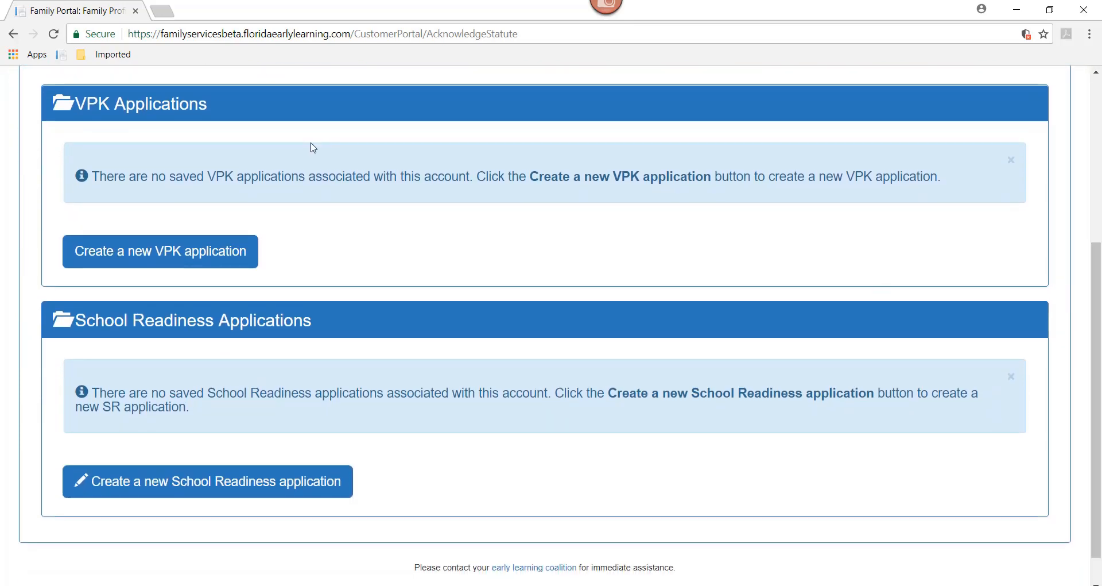
left_click(186, 260)
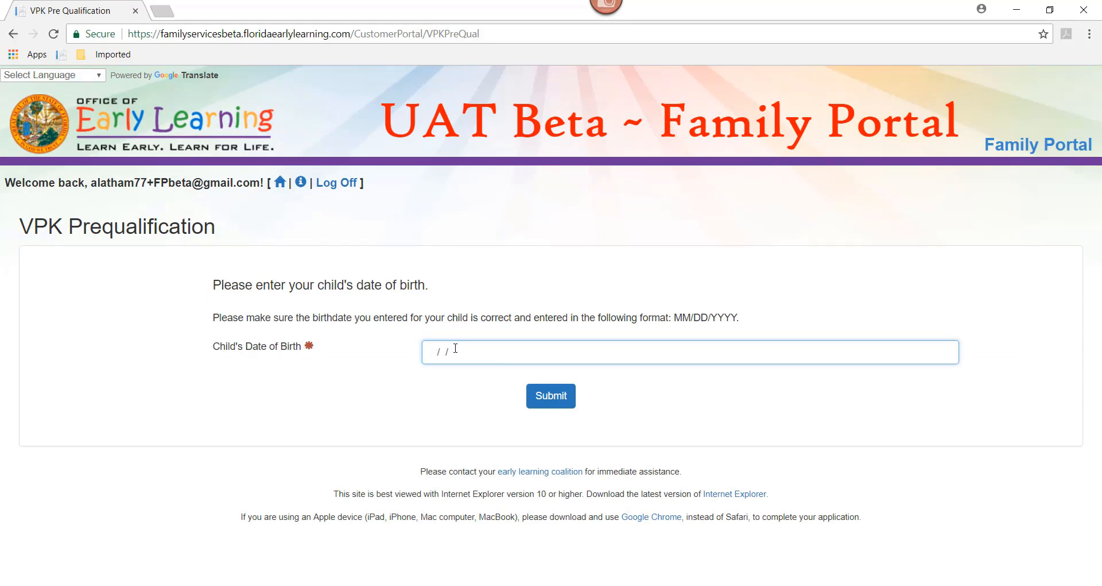
type("05/05/2012")
left_click(567, 401)
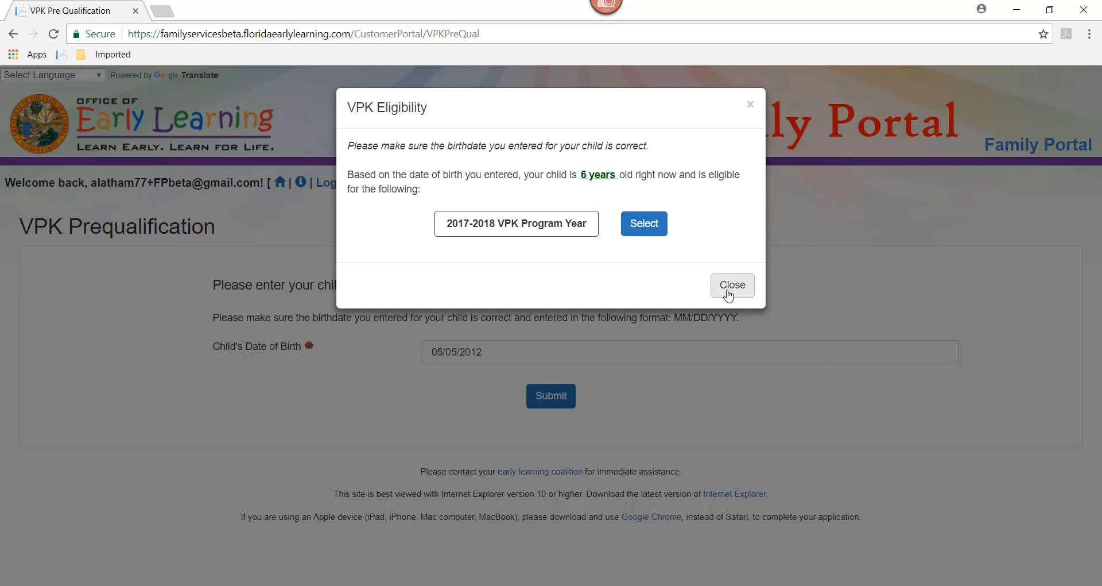
left_click(728, 294)
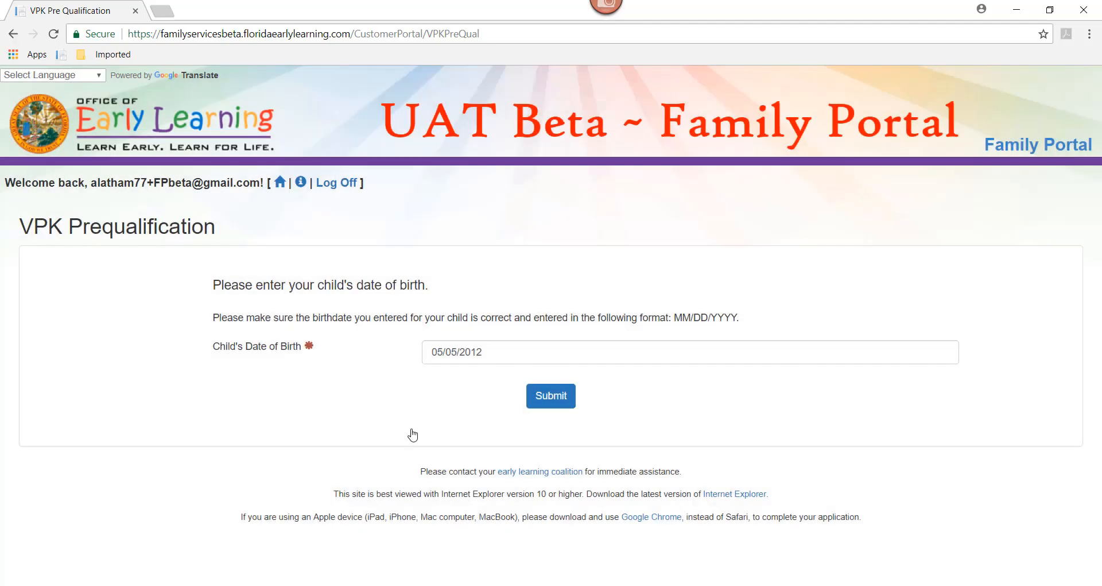
left_click_drag(492, 362, 344, 356)
type("02/")
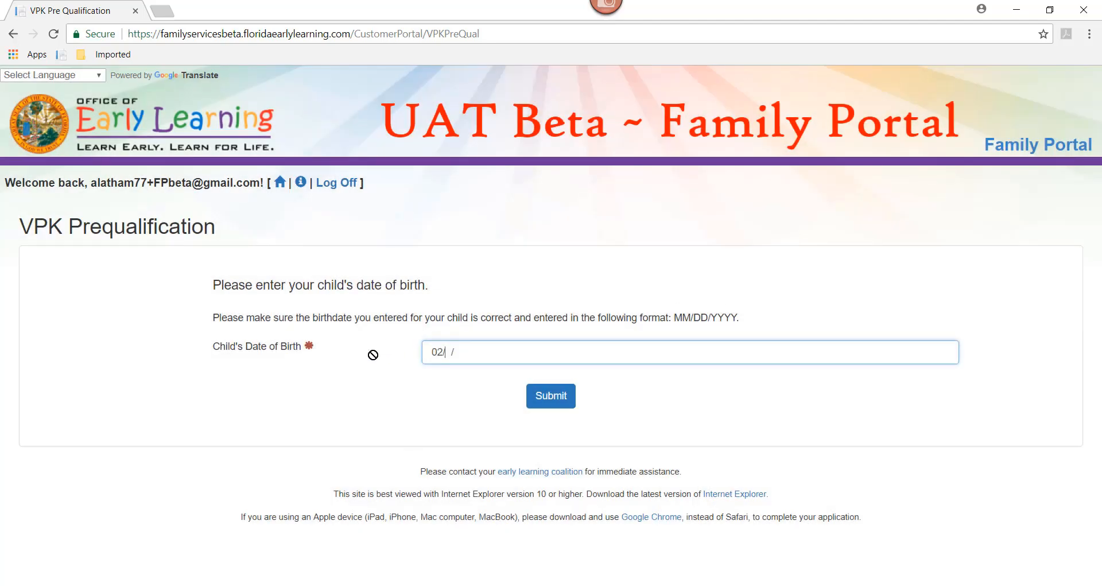
type("02/2013")
left_click(553, 400)
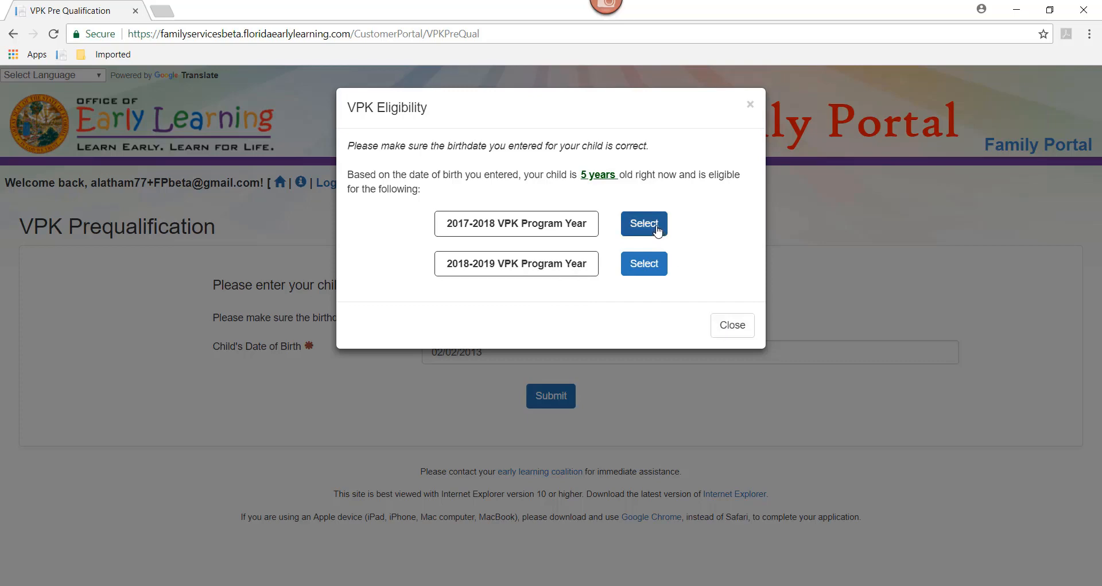
left_click(658, 229)
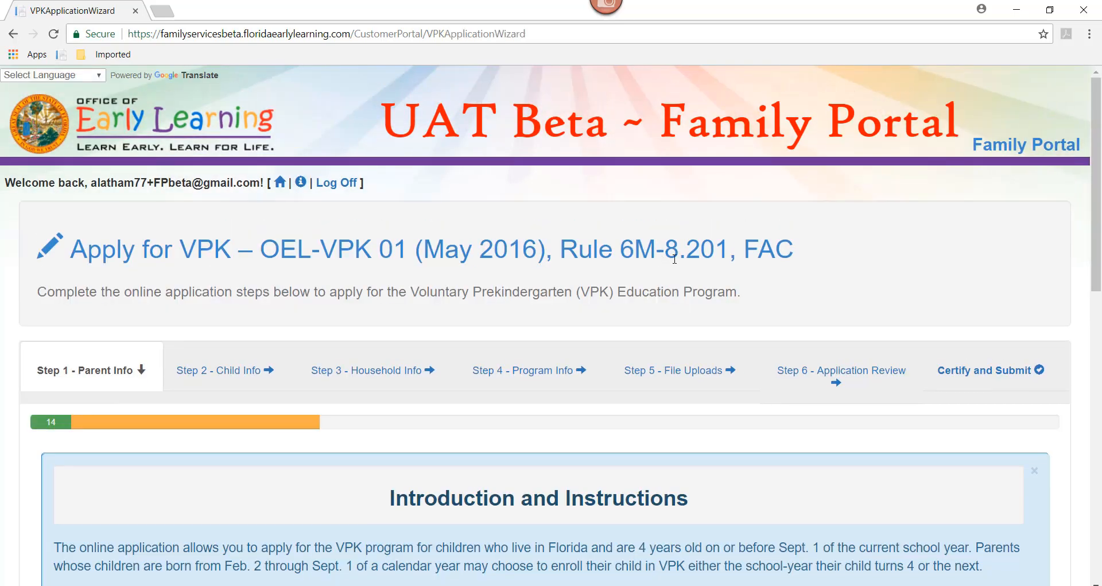
- Read through the Introduction and Instructions and continue to the Parent 1 and Parent 2 form
left_click_drag(1099, 139, 1099, 193)
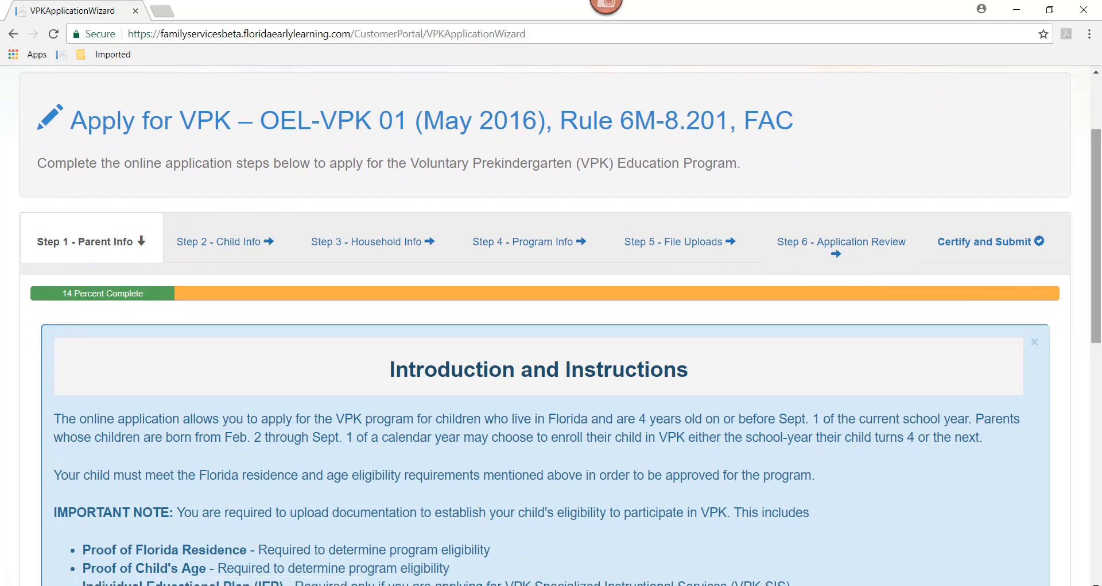
left_click_drag(1100, 271, 1100, 383)
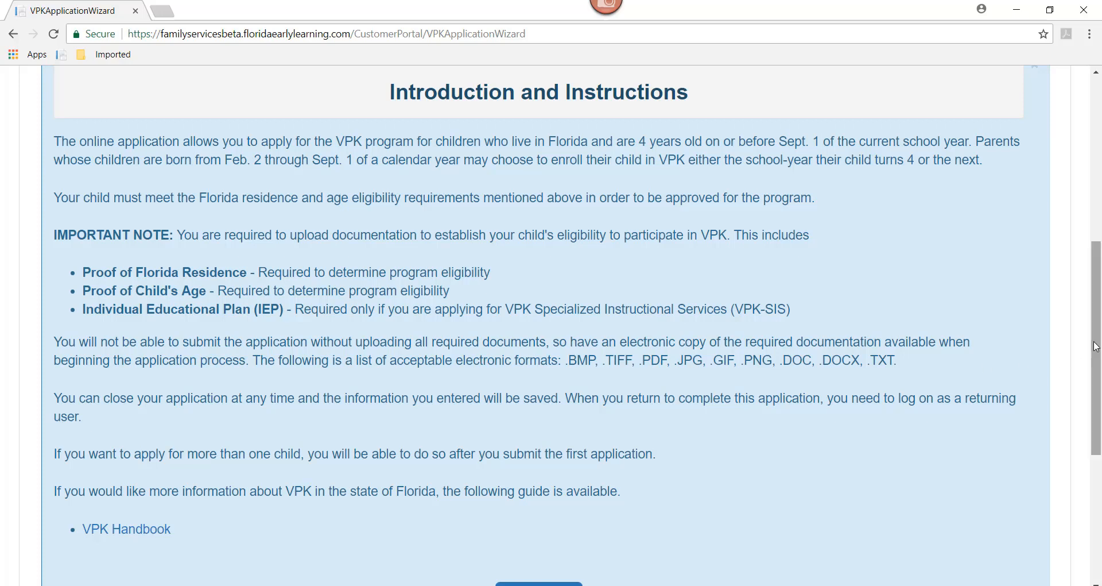
left_click_drag(1094, 348, 1099, 402)
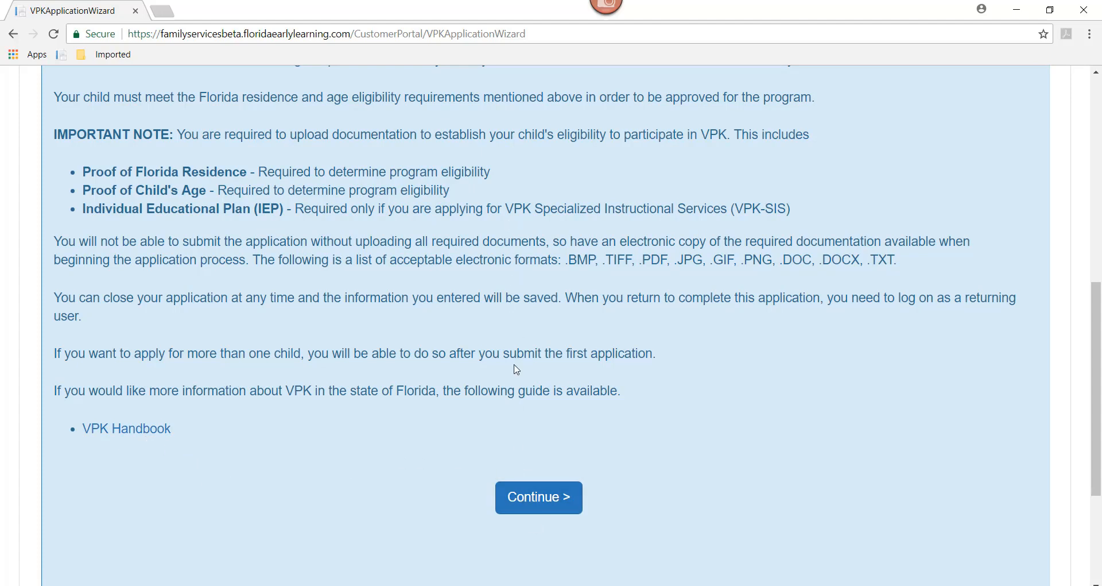
left_click(534, 500)
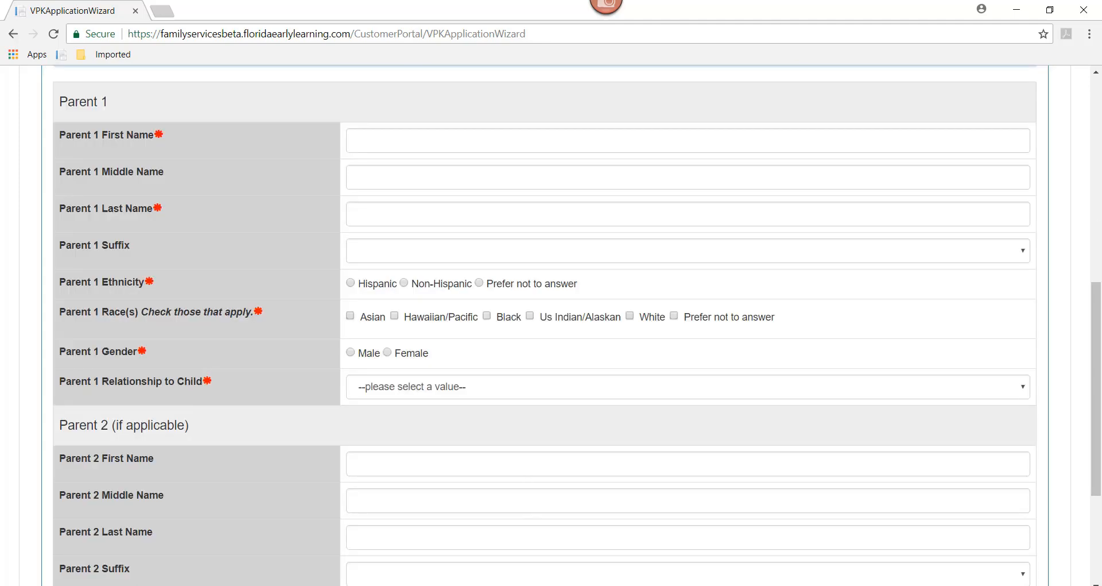
- Enter Parent 1's first and last name, fixing the mistyped entries
left_click_drag(1098, 379, 1077, 250)
scroll(1093, 245, "up", 1)
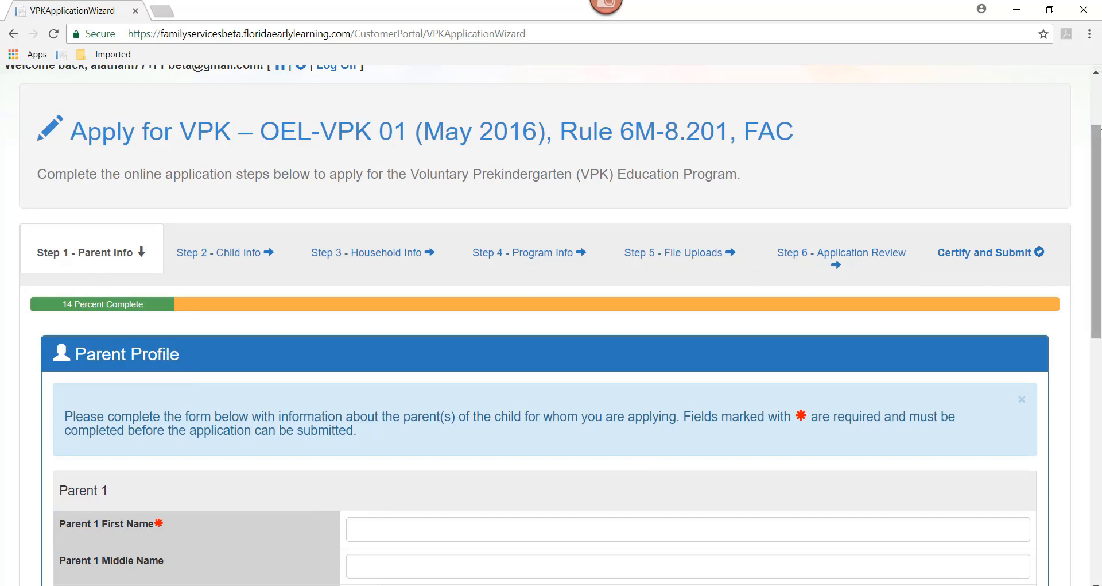
left_click_drag(1098, 148, 1098, 235)
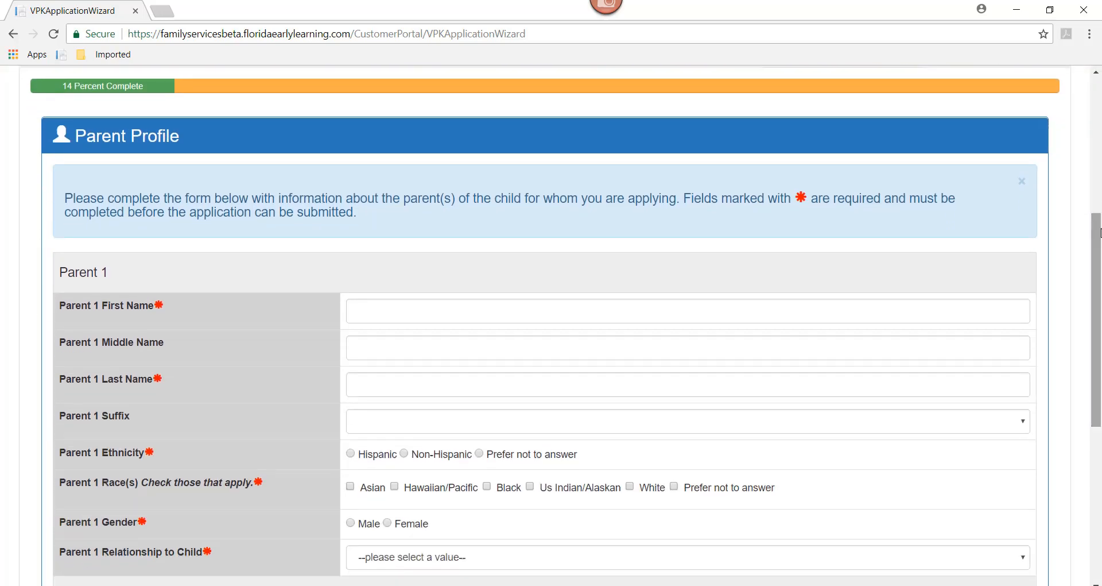
left_click(379, 312)
type("S")
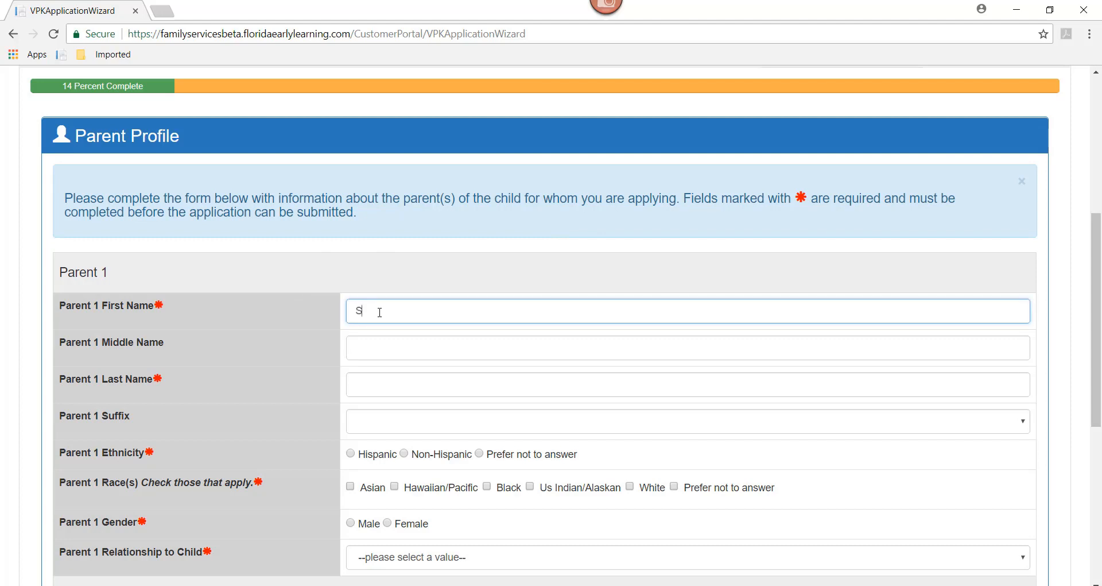
type("nftr")
key("BackSpace")
key("BackSpace")
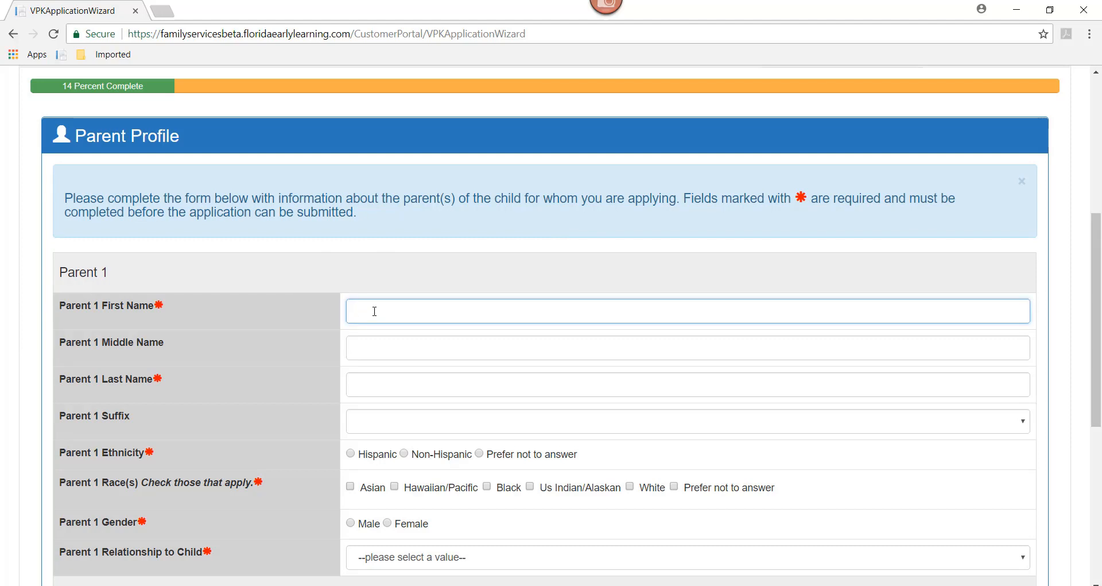
key("Tab")
key("Tab")
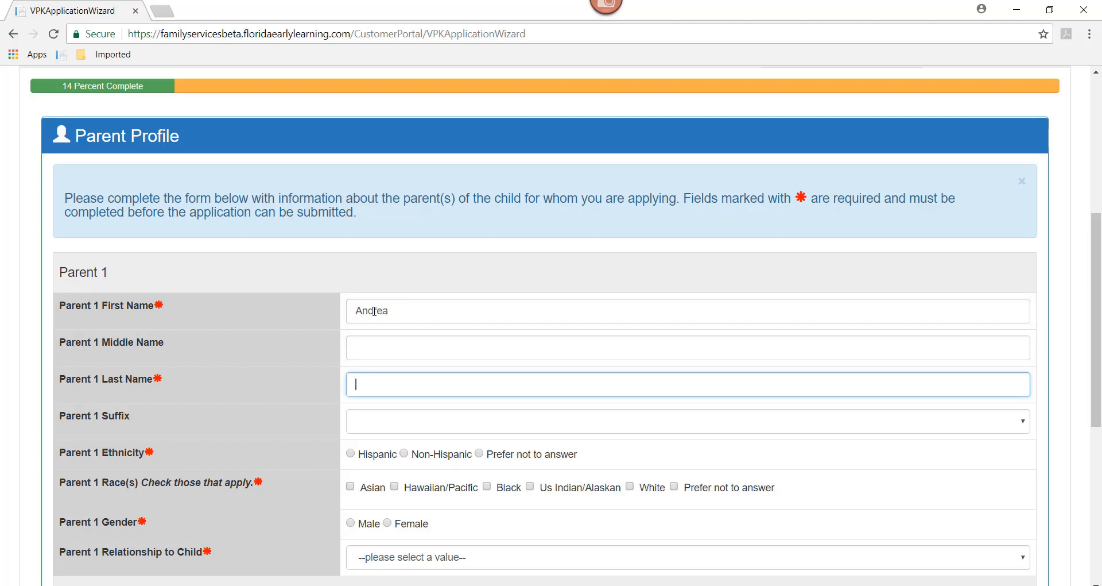
- Set Parent 1's ethnicity to Prefer not to answer, gender Female, relationship Parent/Step Parent, and advance
left_click(481, 456)
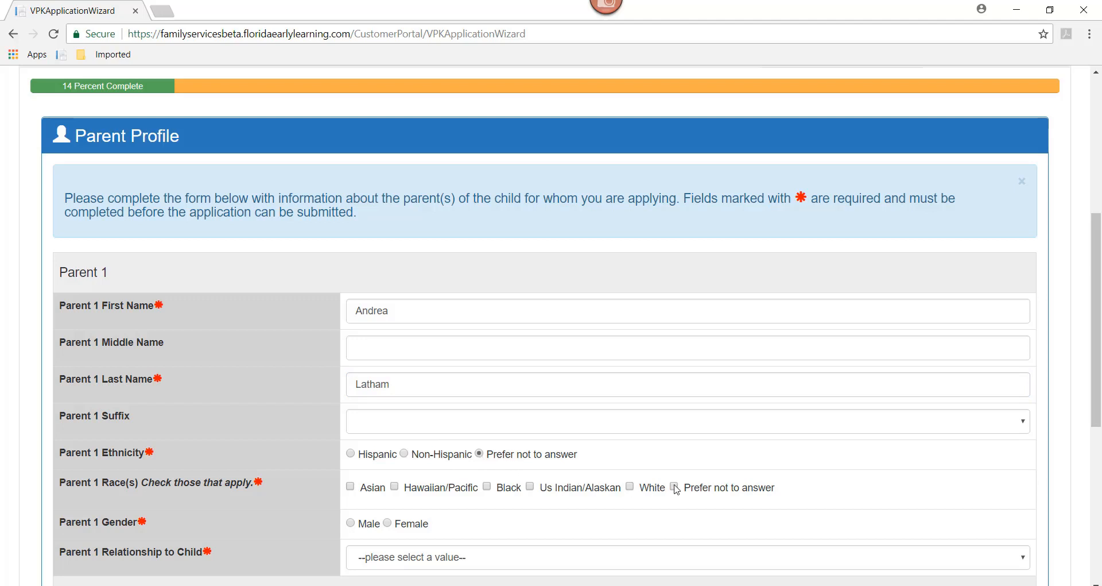
scroll(433, 282, "down", 4)
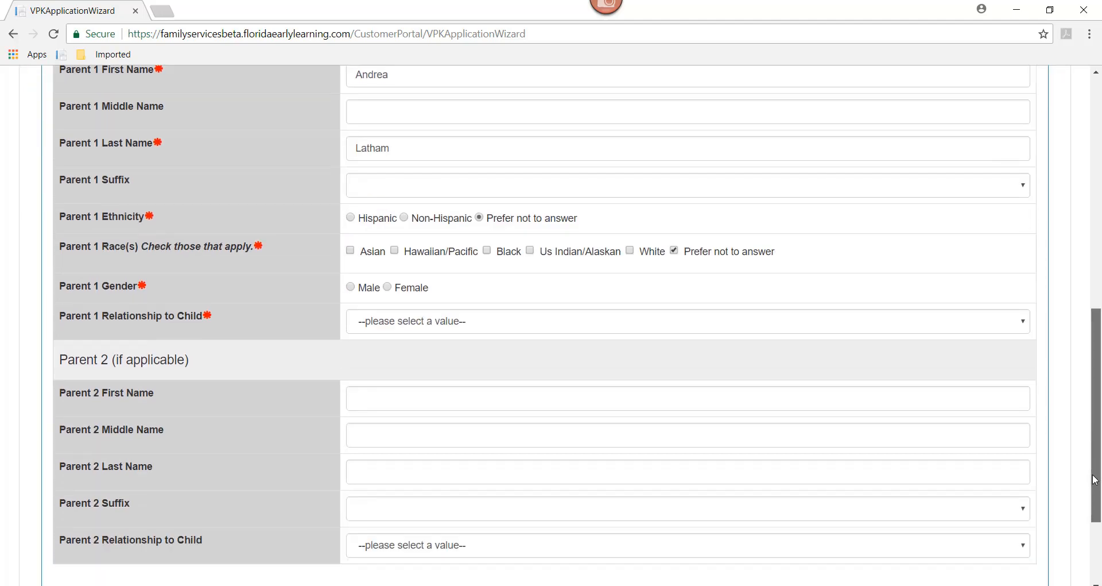
left_click(390, 286)
left_click(394, 320)
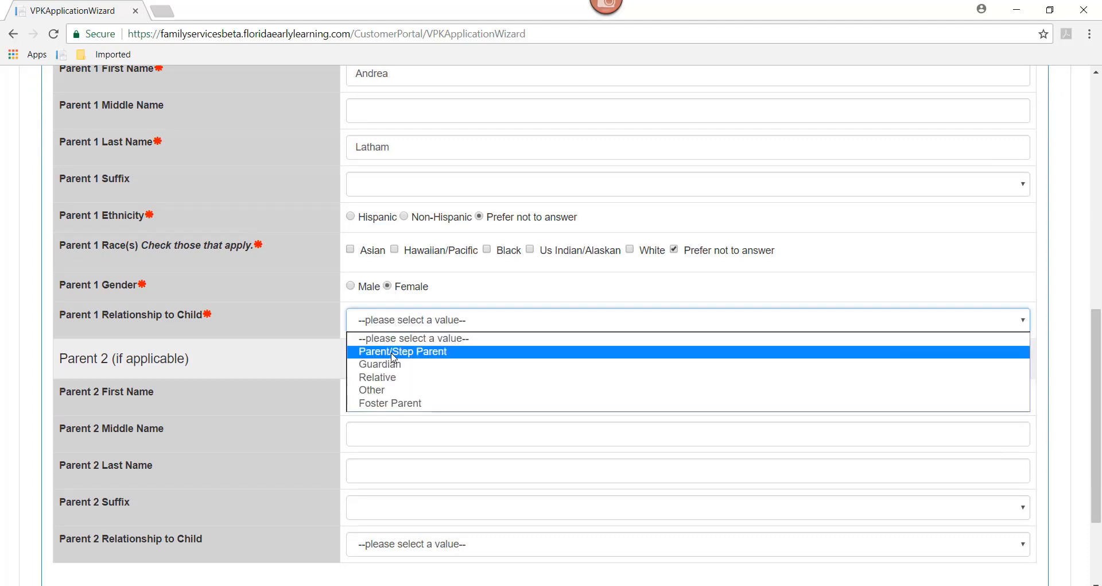
left_click(394, 350)
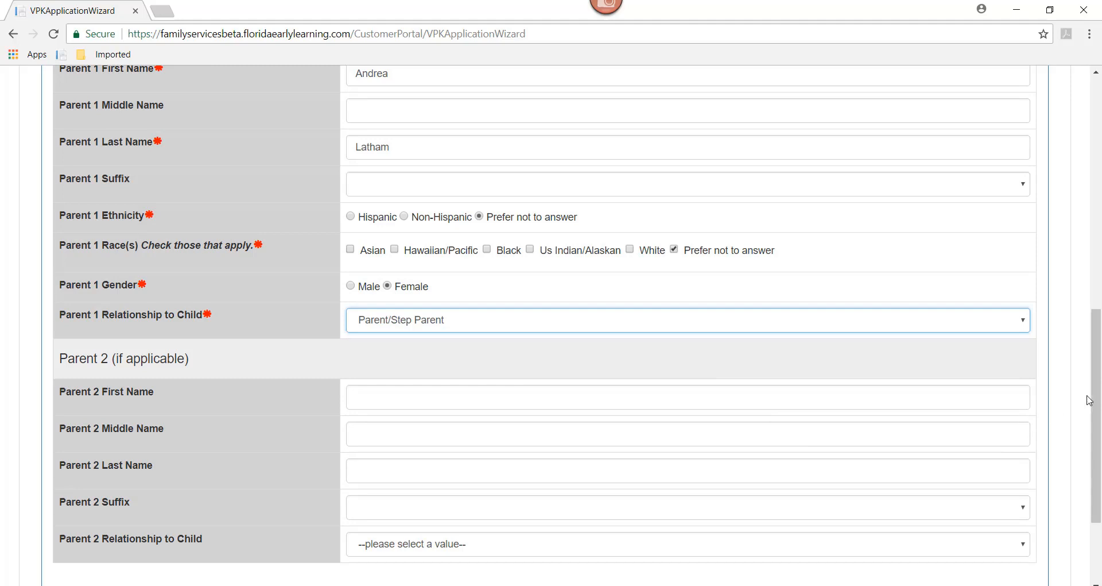
scroll(1089, 400, "down", 2)
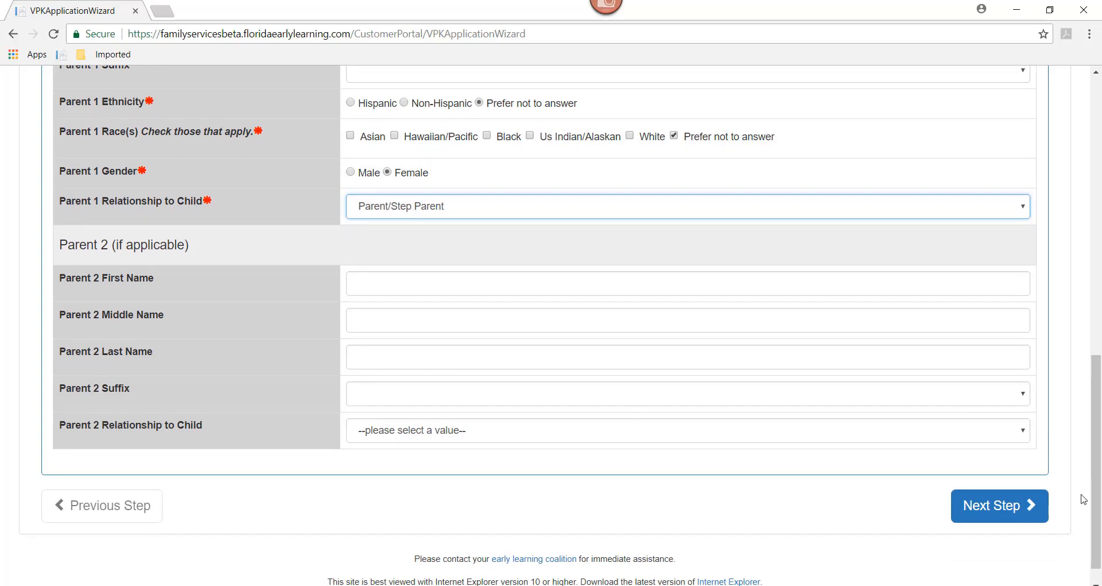
left_click(999, 514)
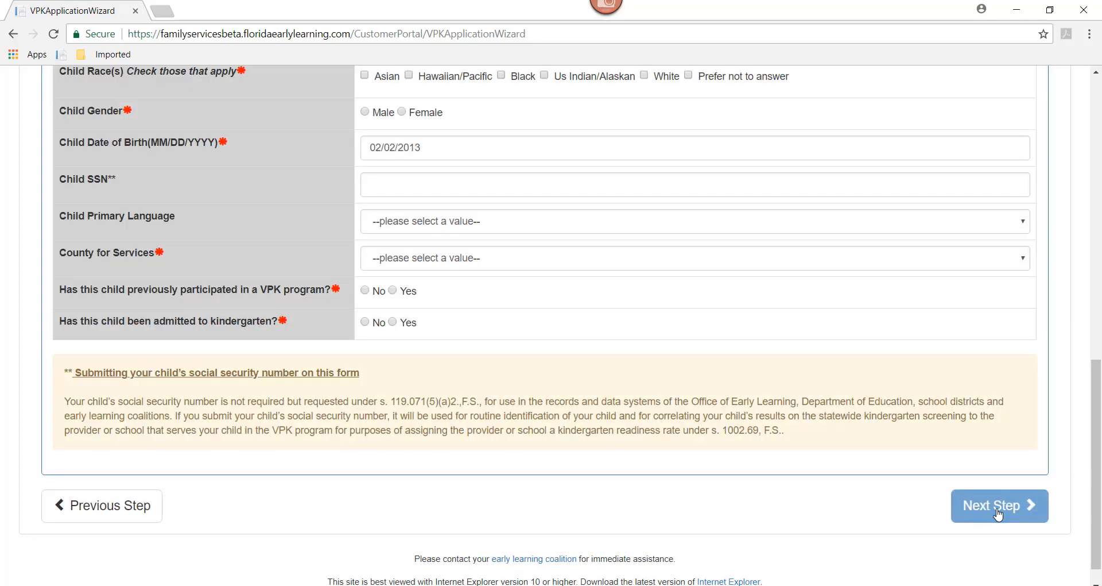
- Enter the child's first and last name, decline ethnicity and race, and mark the child Female
left_click_drag(1098, 483, 1085, 296)
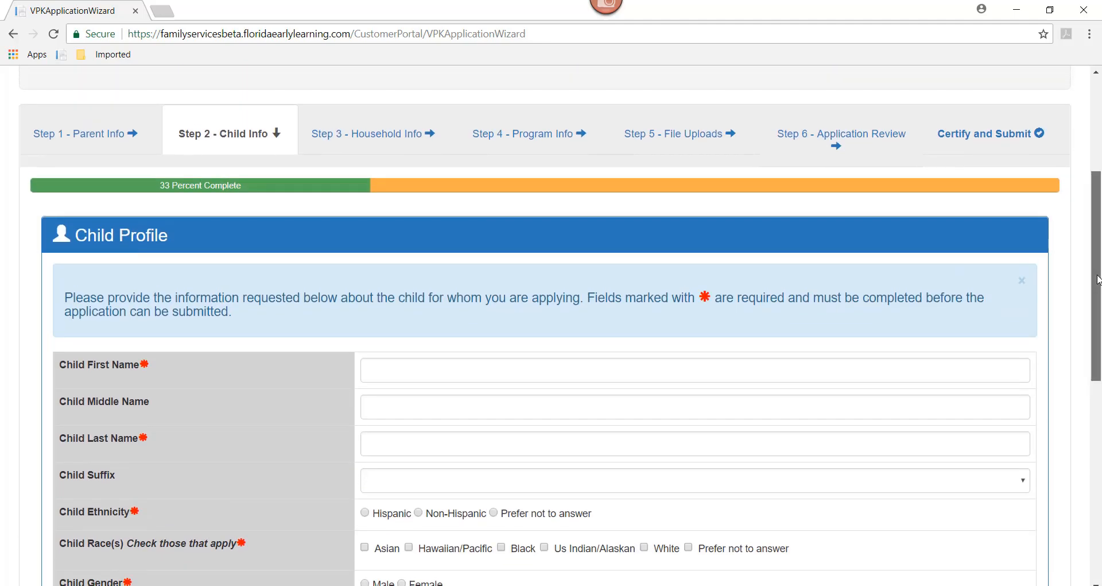
left_click_drag(1095, 279, 1100, 332)
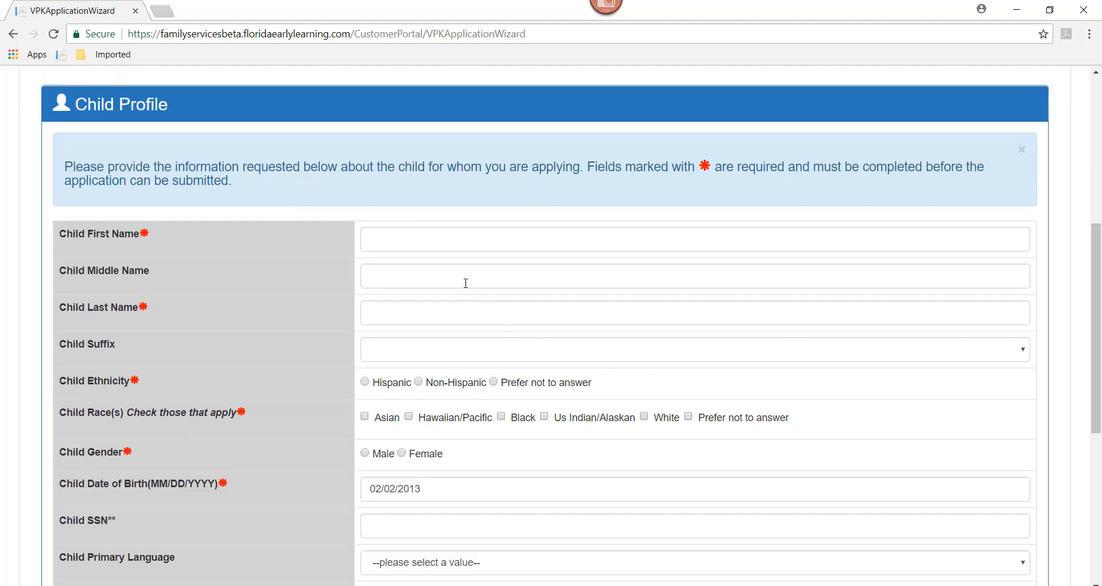
left_click(401, 238)
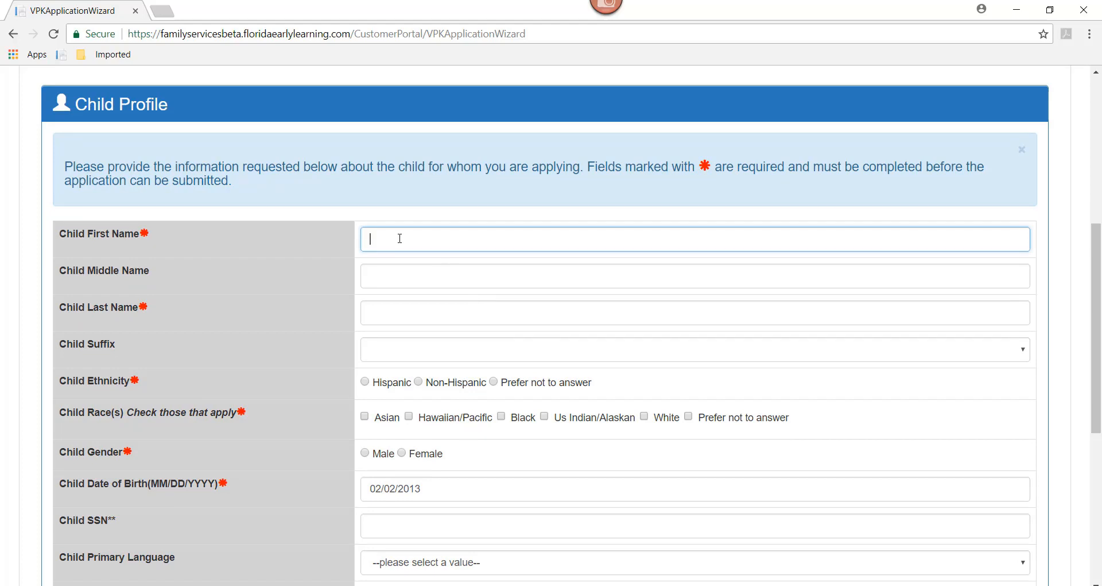
key("Tab")
key("Tab")
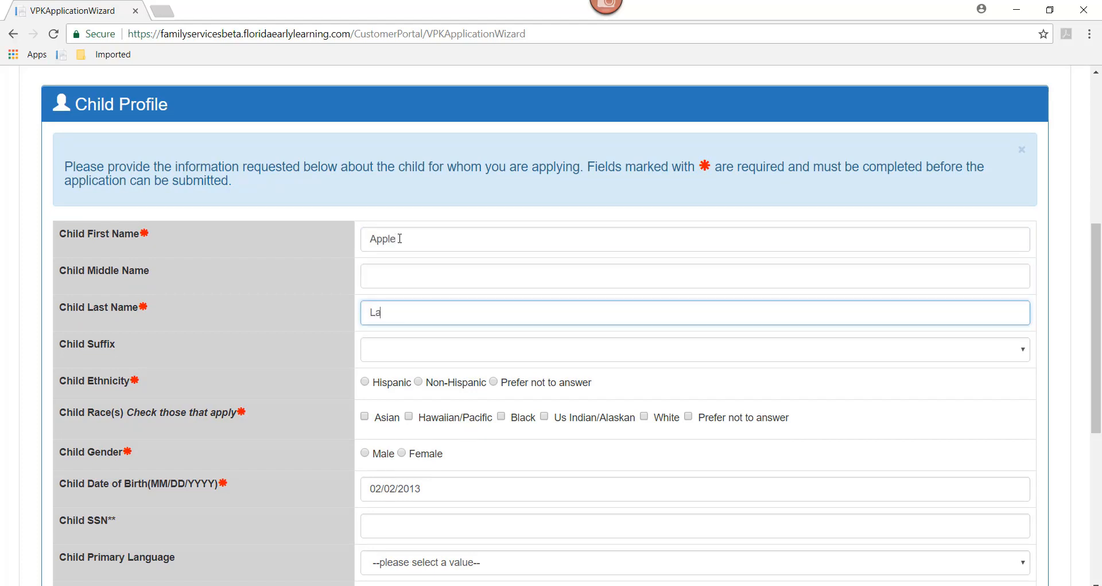
left_click(493, 383)
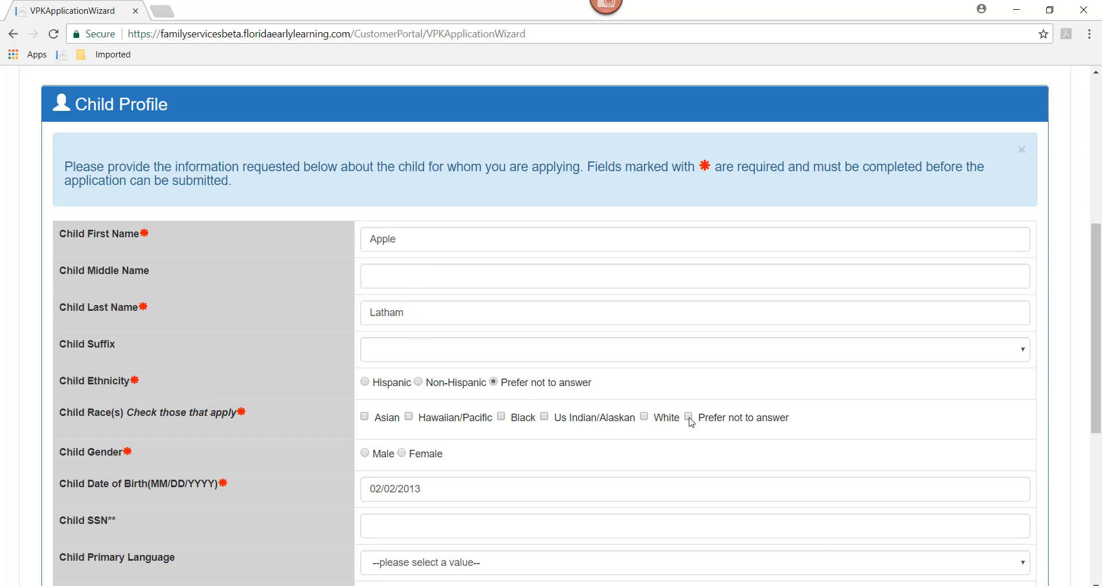
scroll(1099, 376, "down", 3)
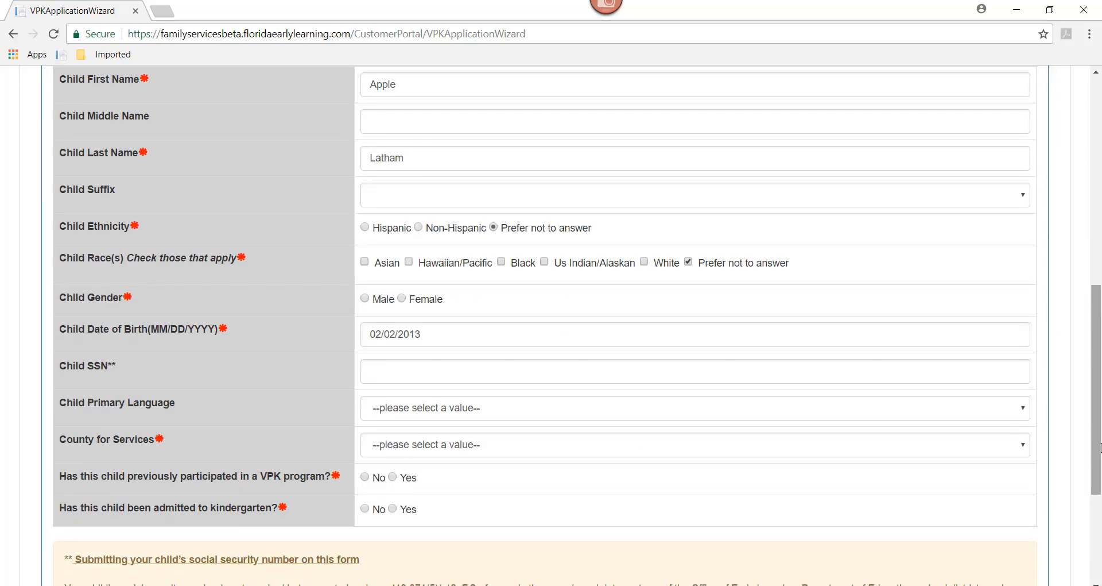
left_click(401, 298)
- Set primary language English, county for services Leon, and answer No to prior VPK and kindergarten
left_click_drag(1097, 362, 1098, 406)
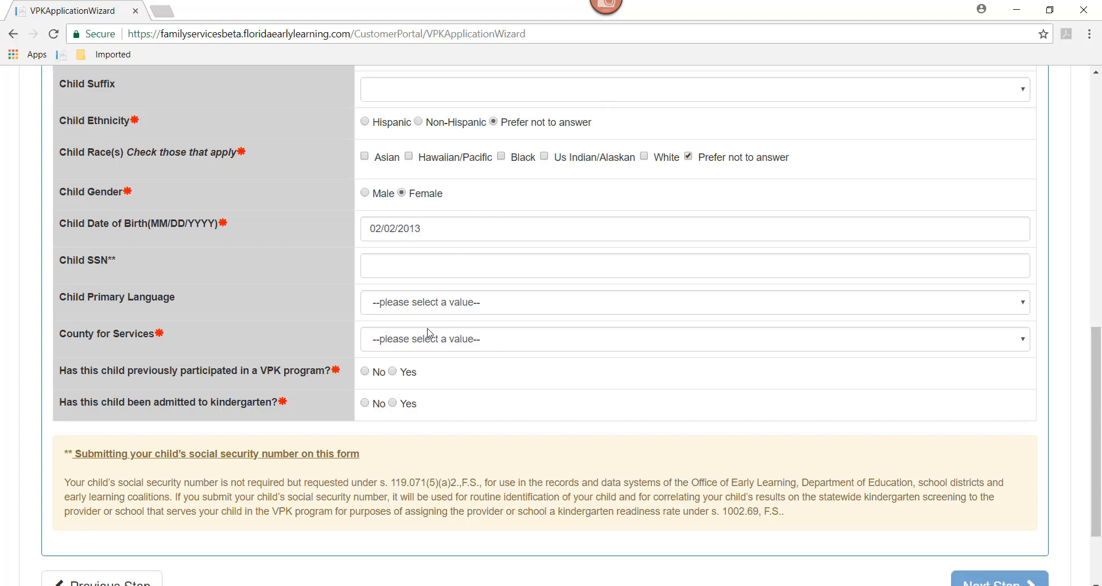
left_click(418, 310)
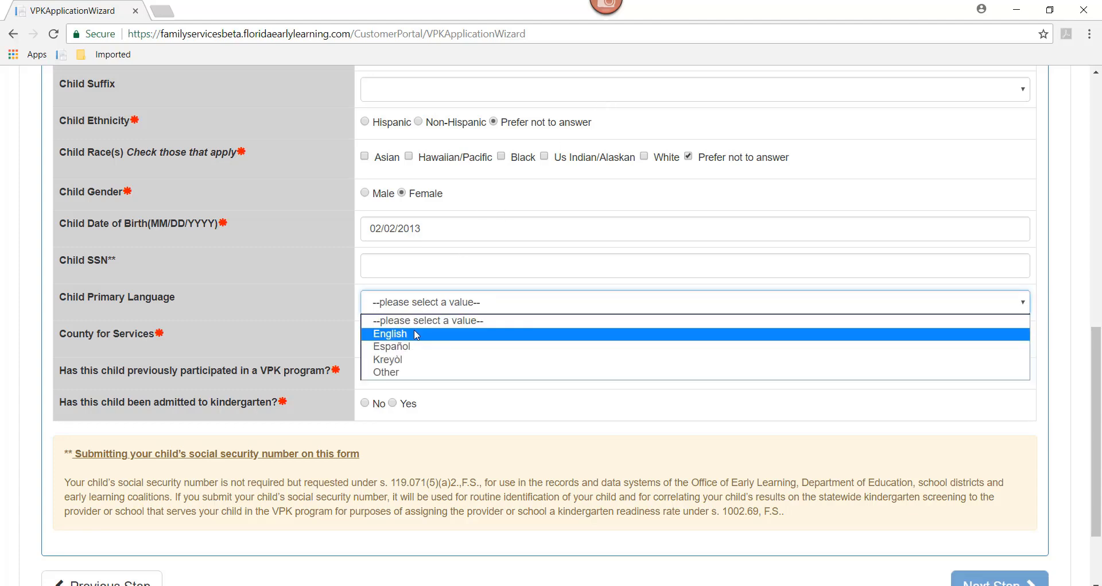
left_click(418, 333)
left_click(413, 343)
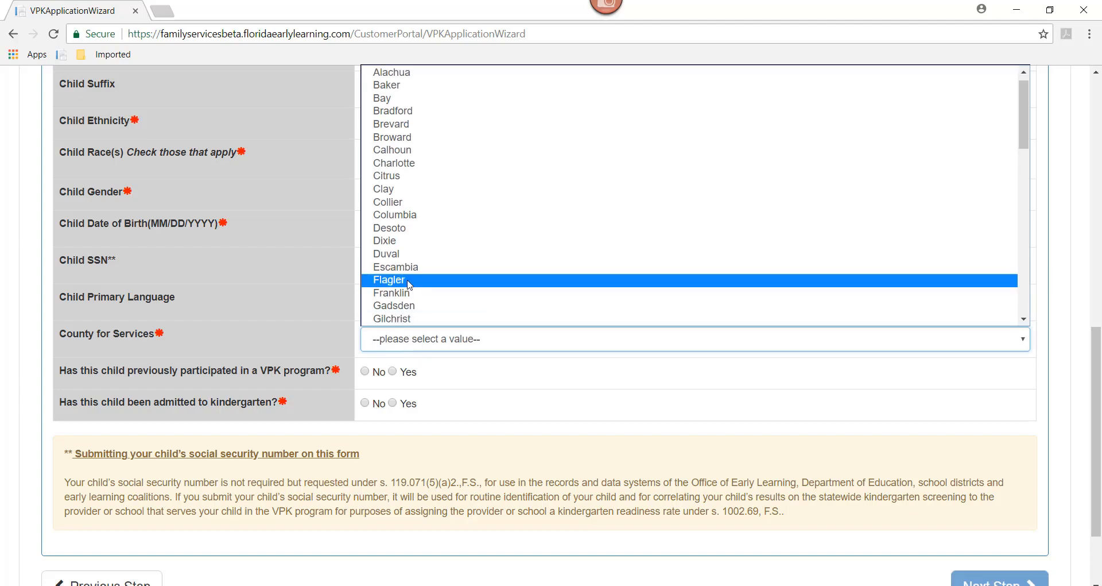
left_click_drag(1028, 125, 1024, 194)
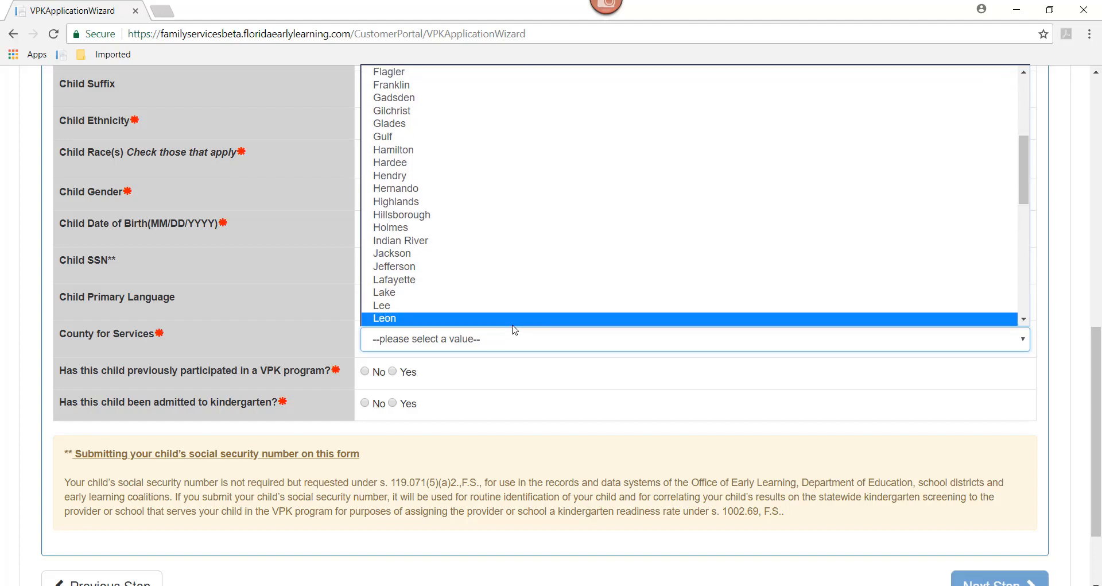
left_click(514, 321)
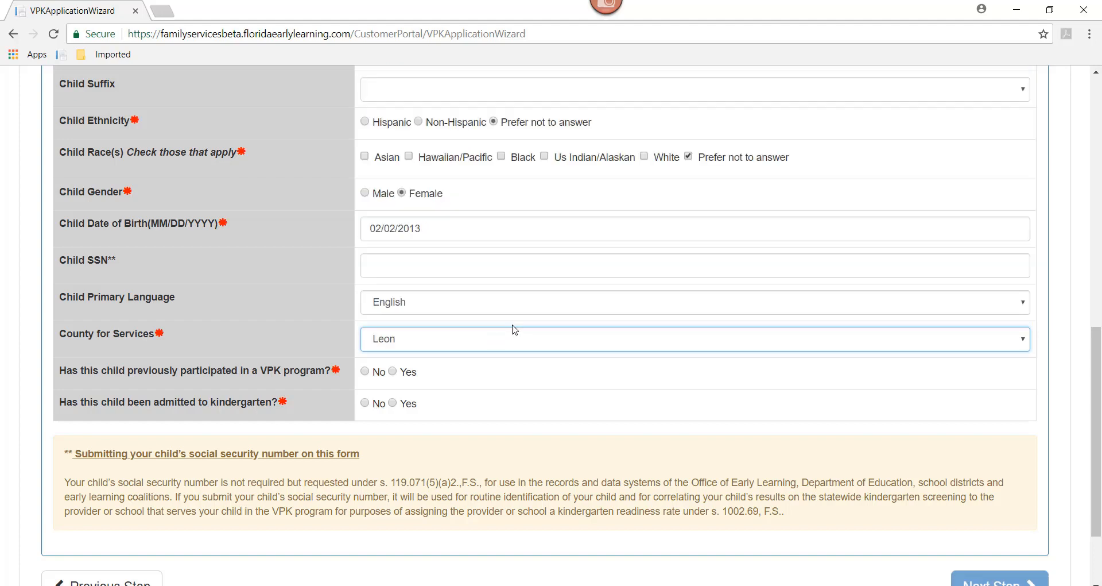
left_click(365, 372)
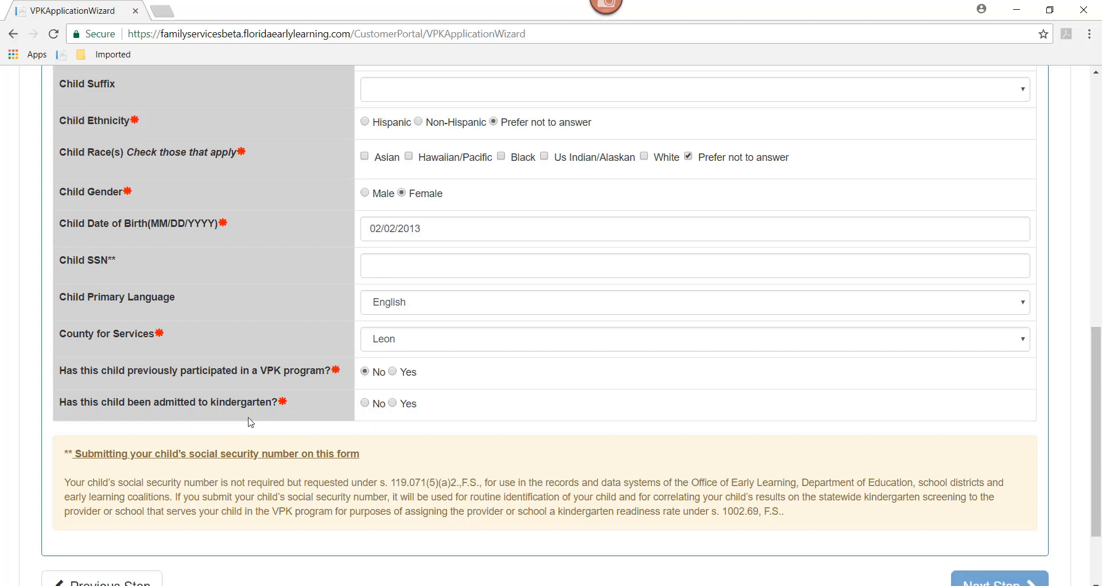
left_click(367, 403)
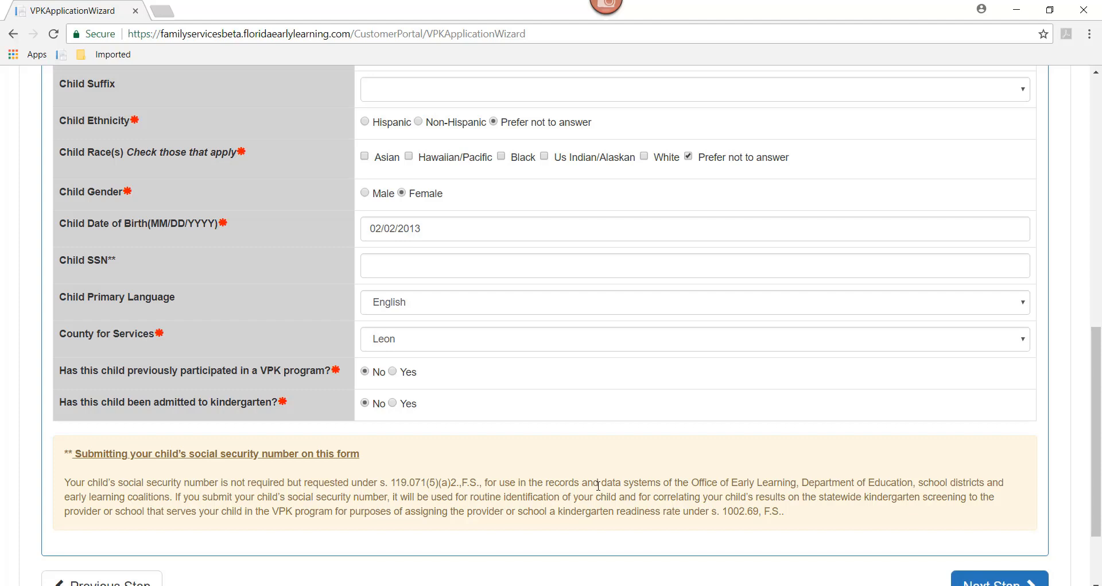
left_click_drag(1098, 425, 1098, 466)
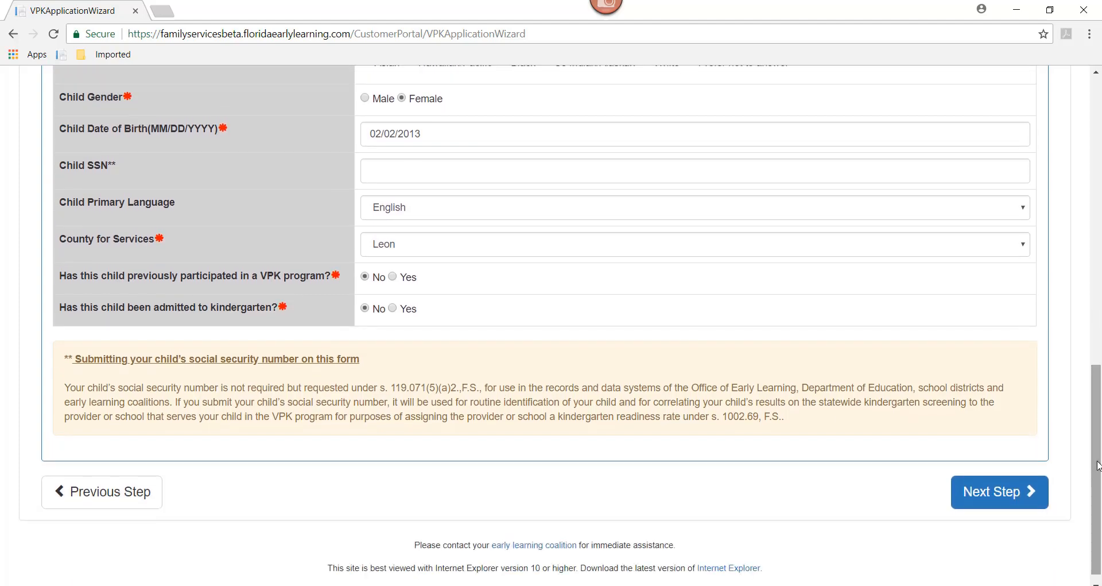
- Submit the child profile and accept the VPK eligibility popup to reach the address form
left_click(984, 500)
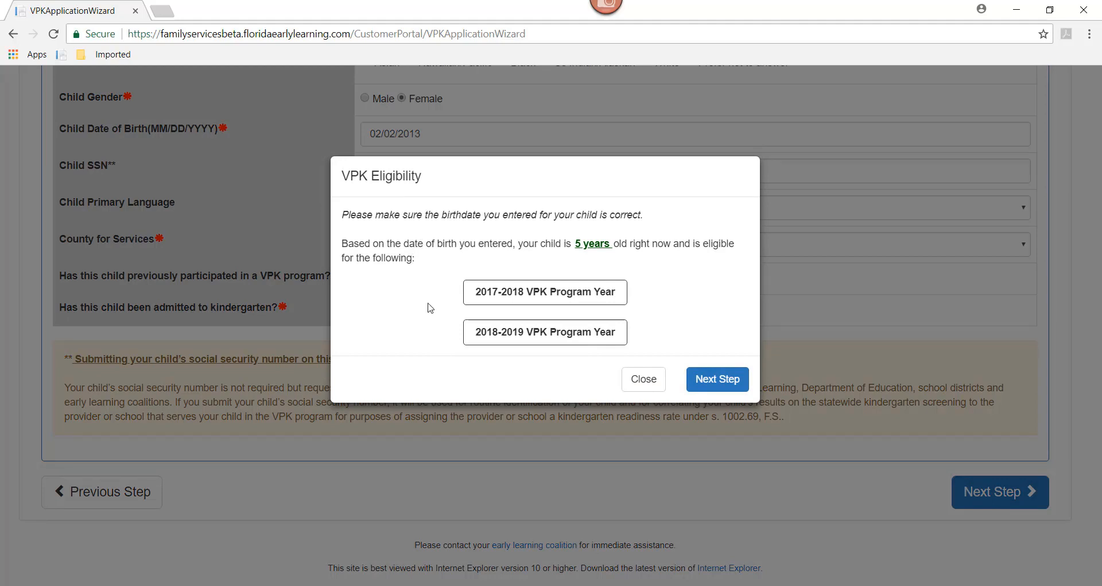
left_click(719, 379)
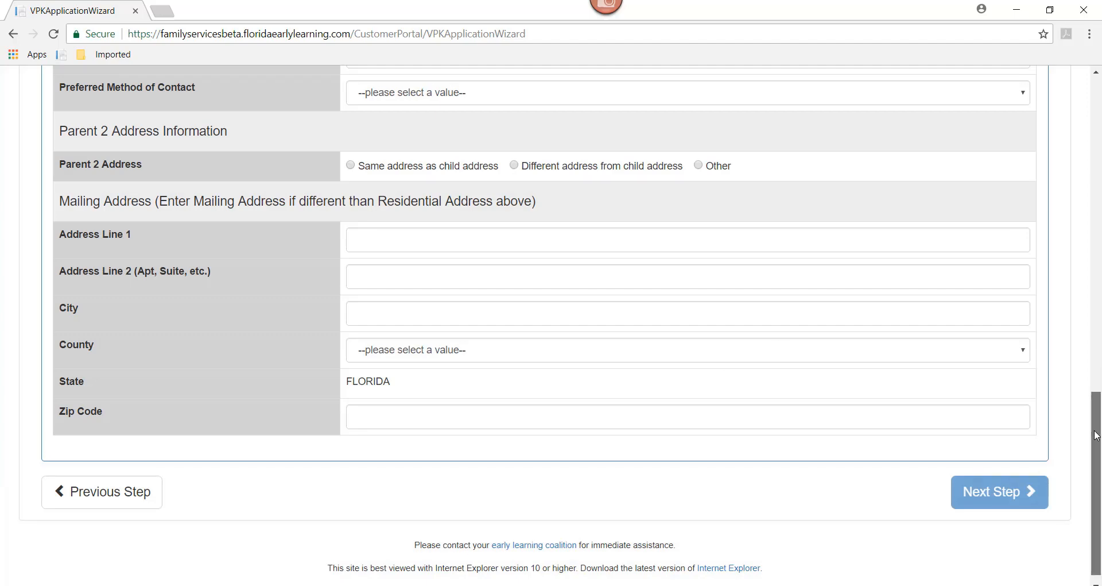
- Enter Parent 1's residential street address and city
scroll(1097, 414, "up", 4)
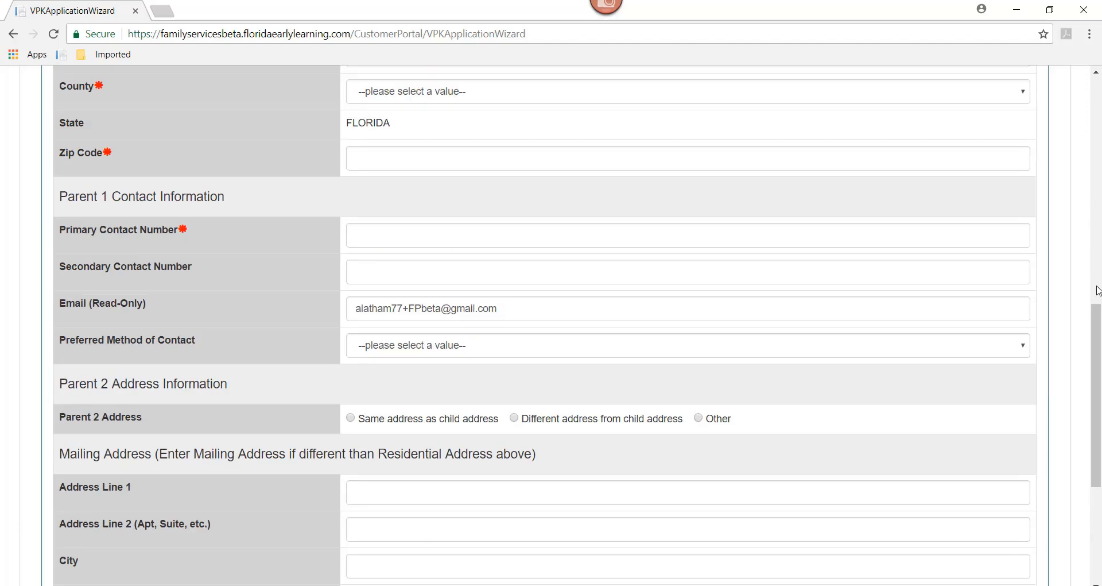
left_click_drag(1096, 320, 1099, 212)
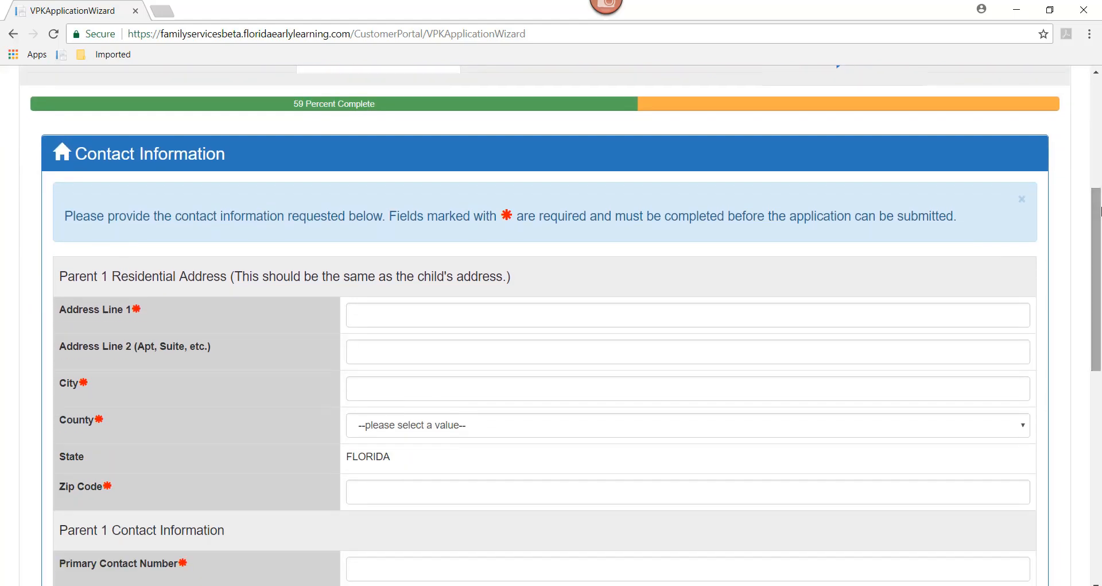
left_click(364, 318)
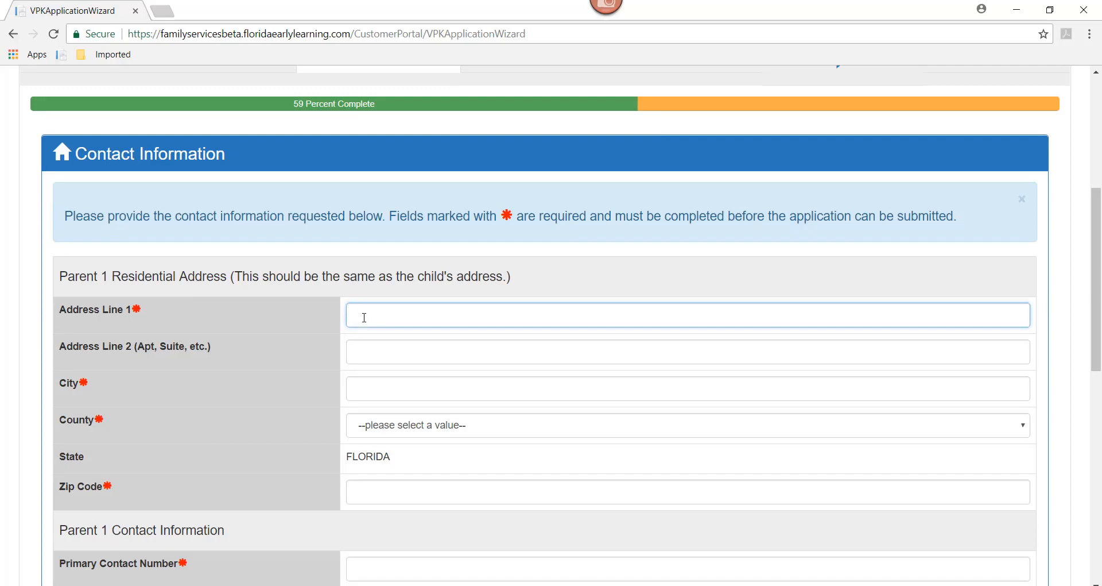
key("Tab")
key("Tab")
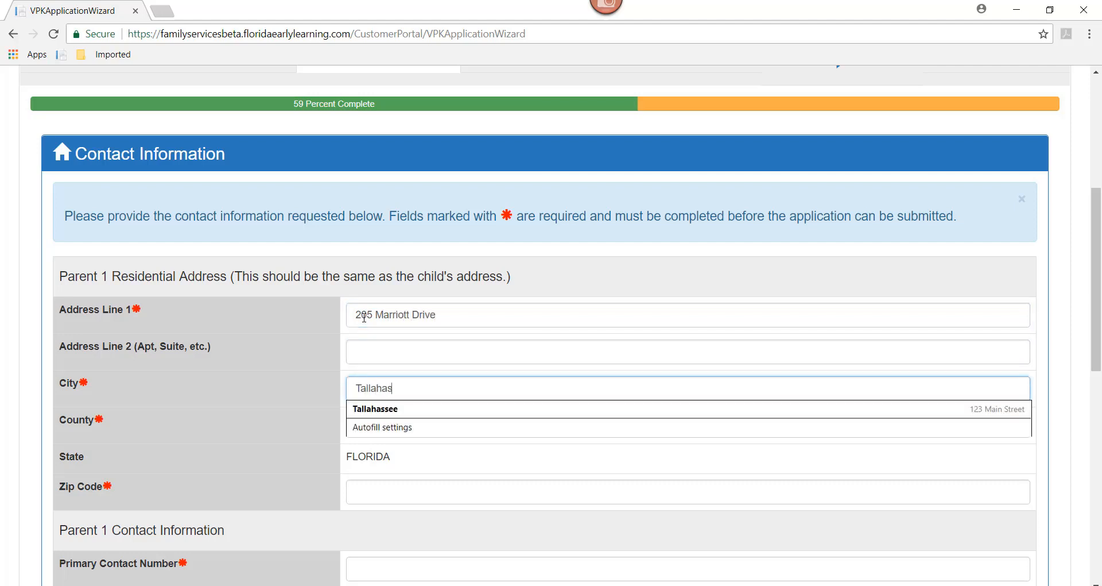
key("Tab")
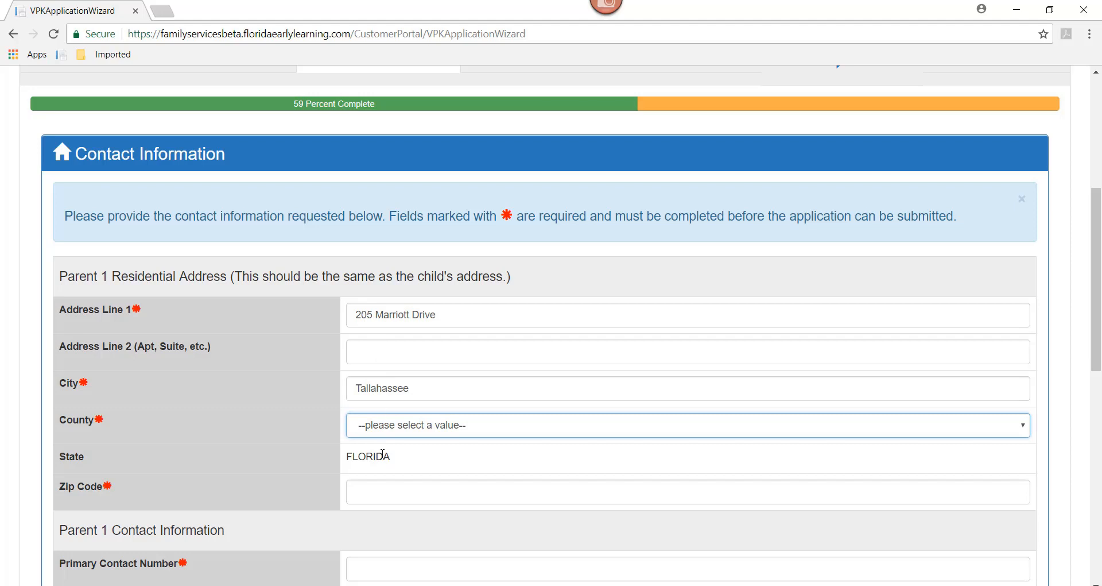
- Choose Leon as the residential county and fill in the zip code
left_click(380, 432)
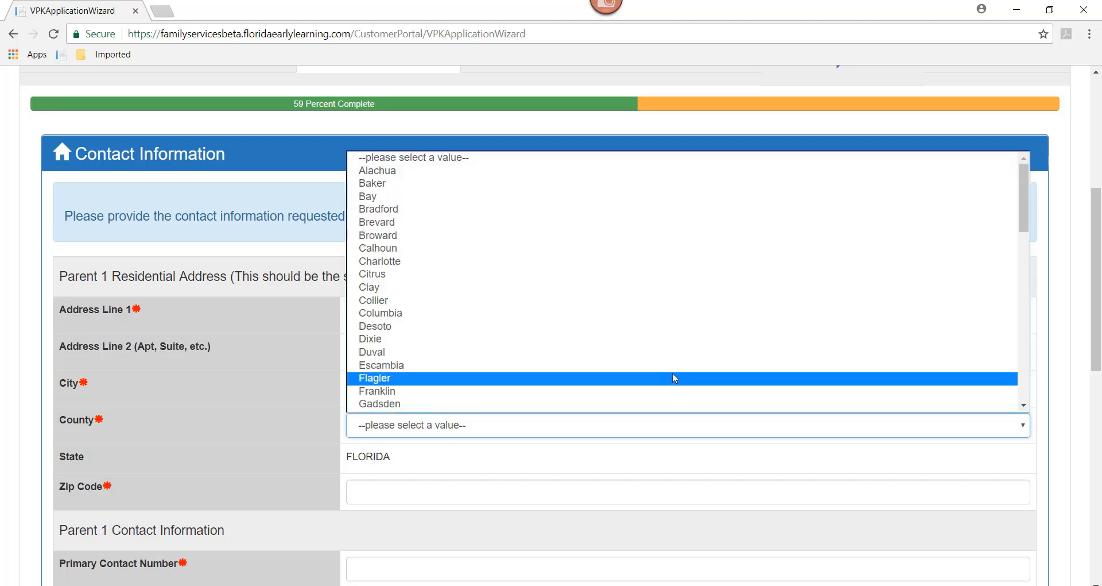
scroll(1026, 216, "down", 1)
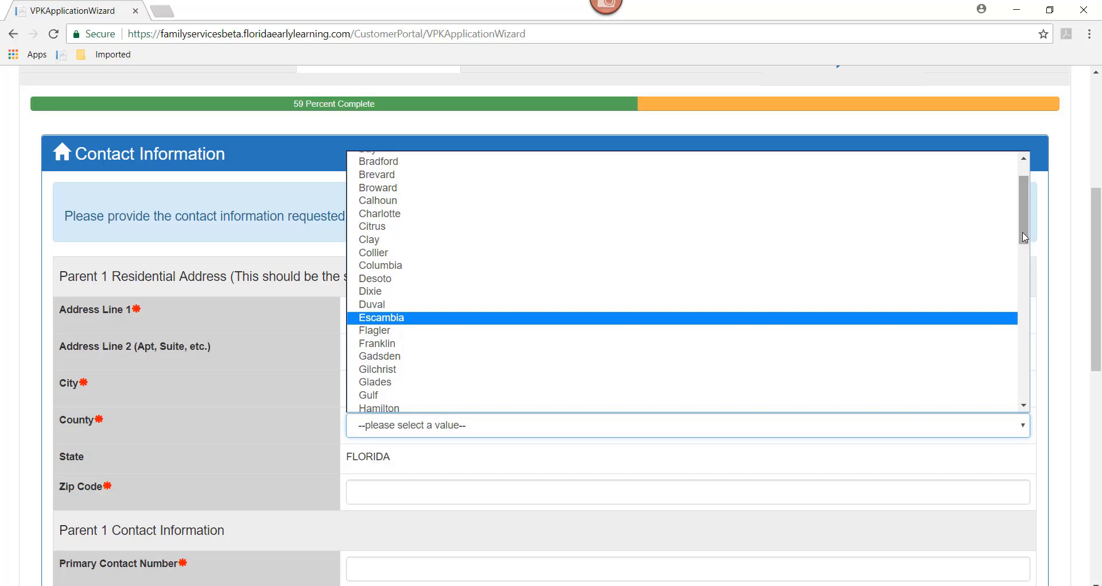
left_click_drag(1025, 239, 1026, 309)
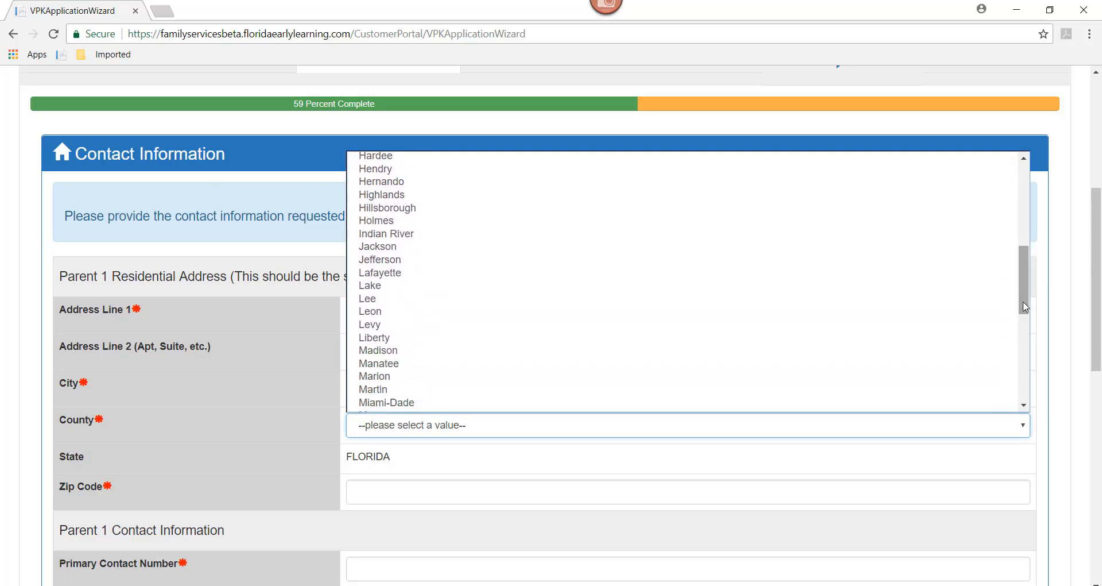
left_click(399, 317)
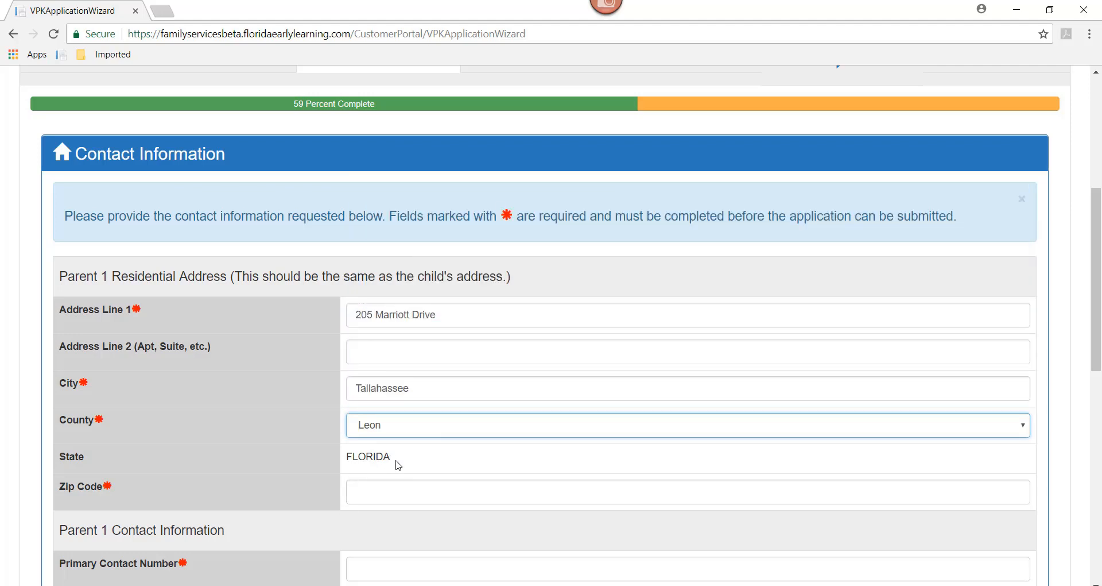
left_click(379, 495)
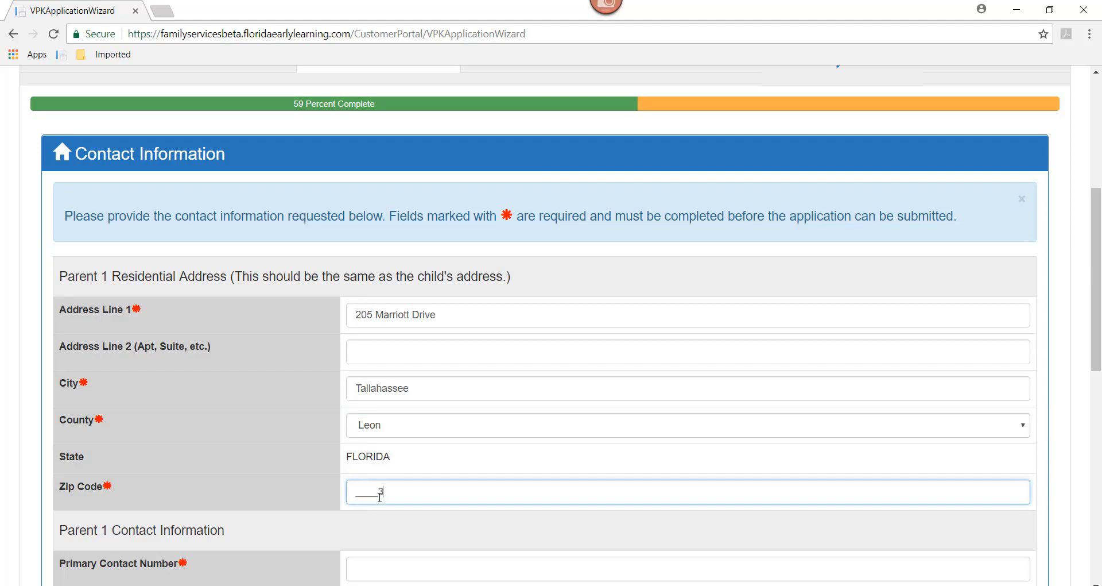
type("32309")
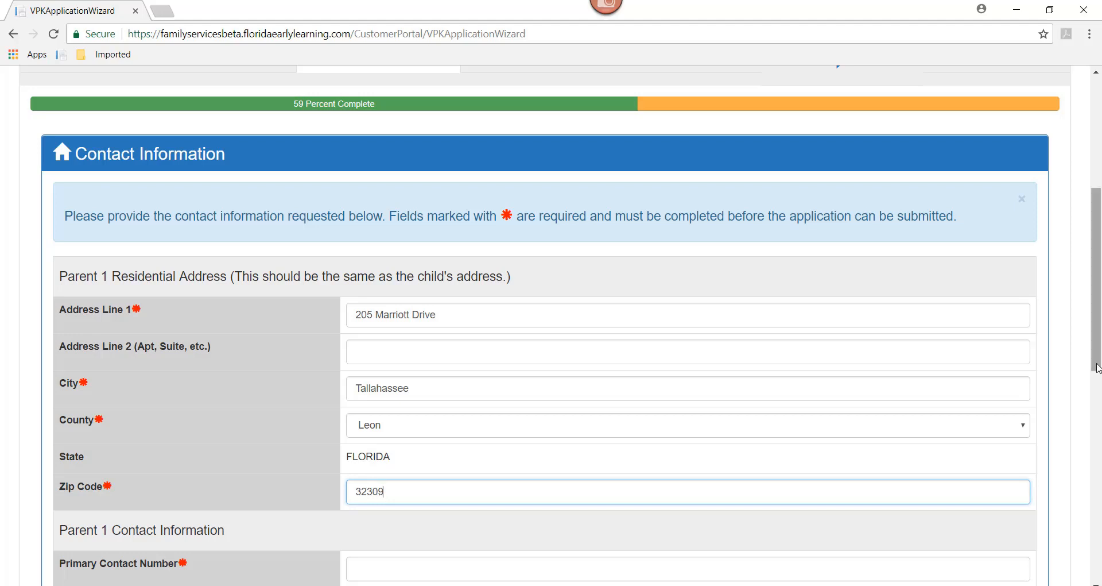
left_click_drag(1101, 364, 1101, 454)
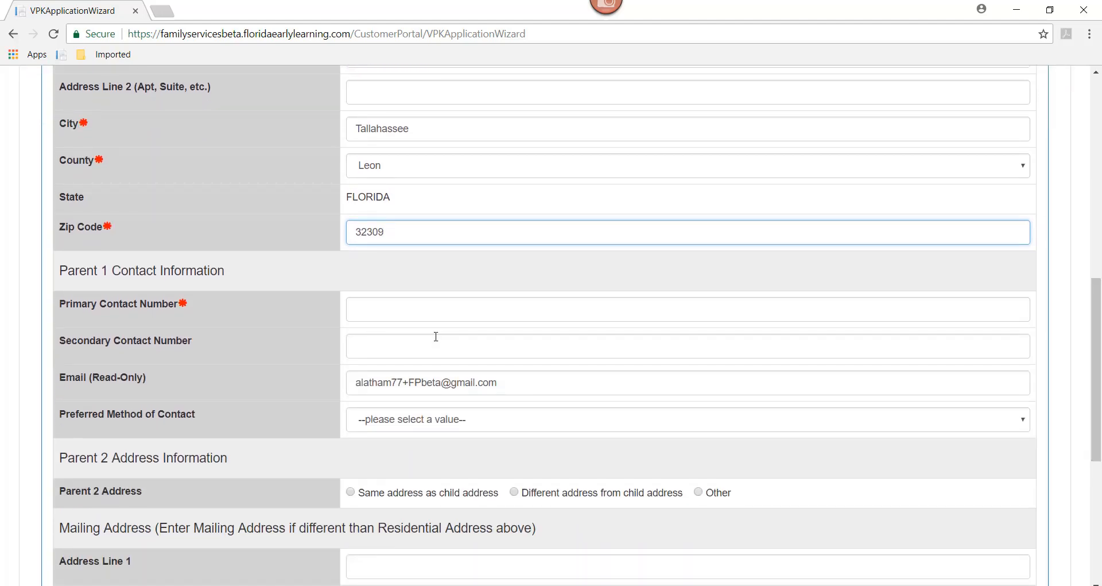
- Add Parent 1's primary phone number, make it the preferred contact method, and proceed to Program Info
left_click(366, 315)
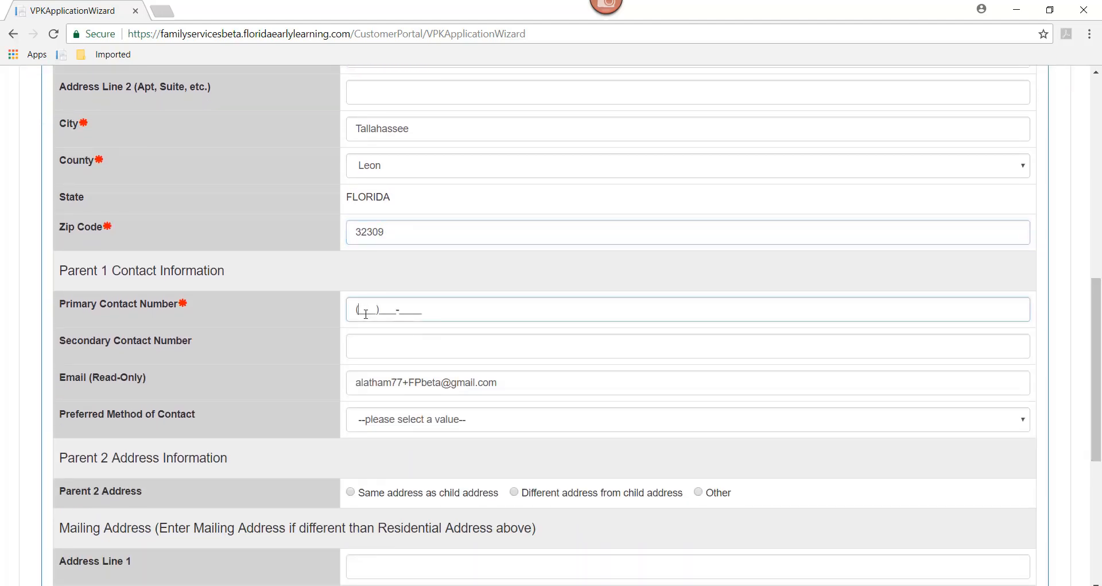
type("555)555-555")
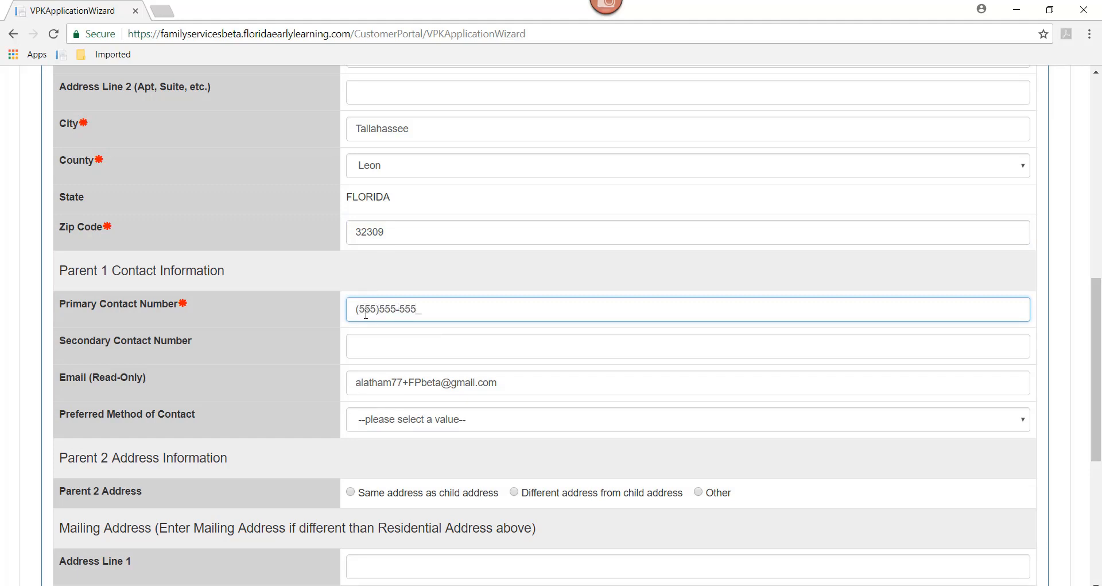
type("5")
left_click(382, 426)
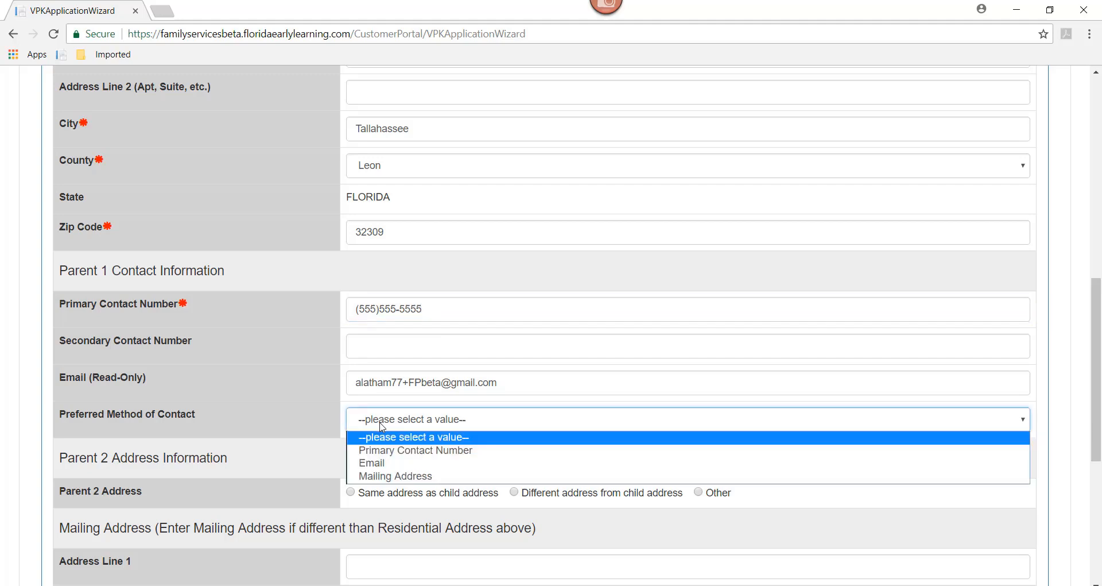
left_click(386, 450)
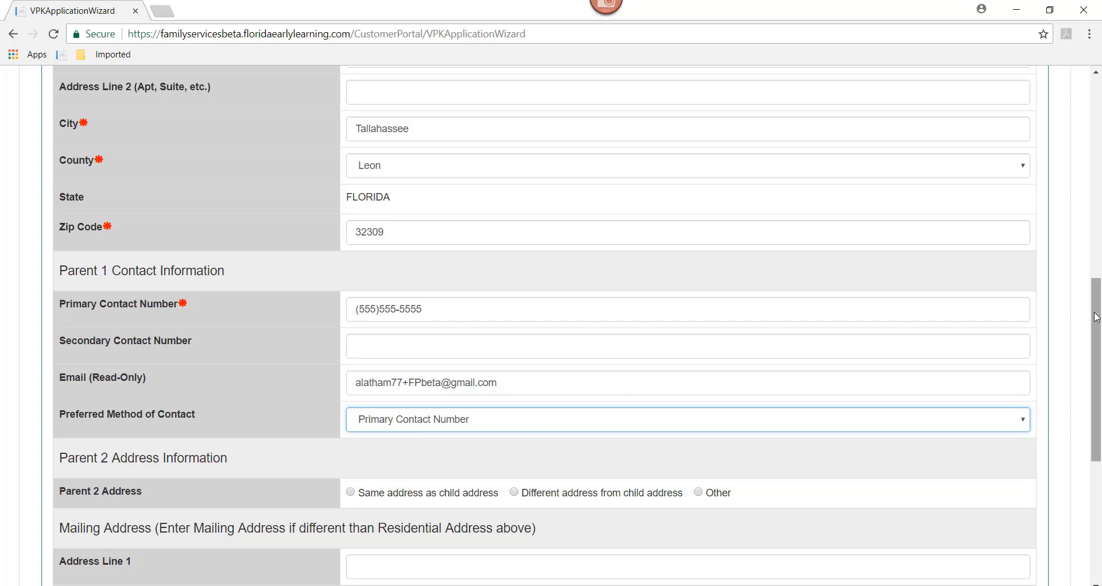
left_click_drag(1098, 324, 1097, 393)
scroll(1098, 393, "down", 1)
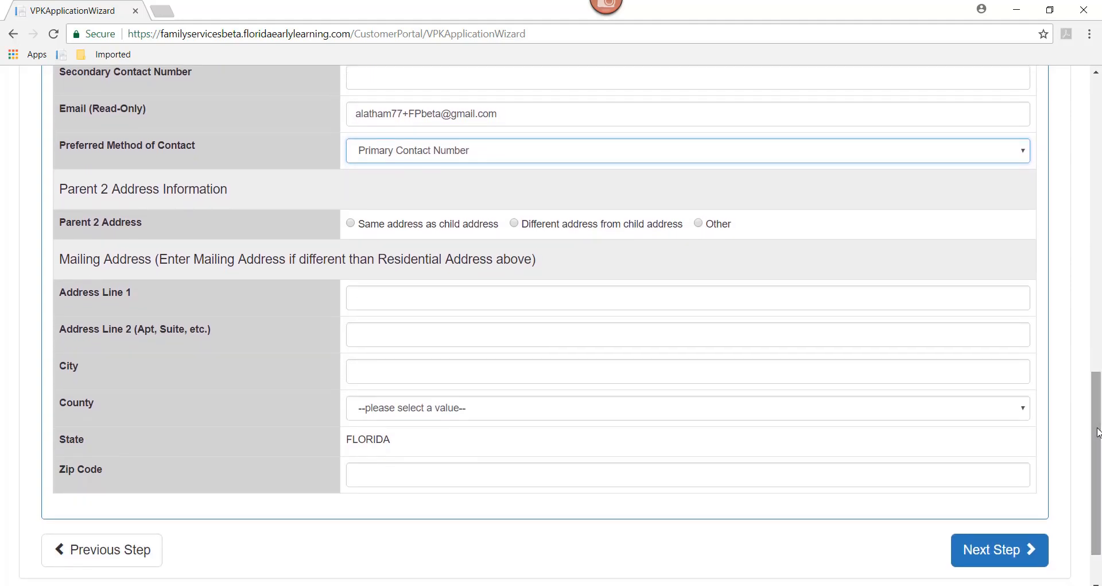
left_click(994, 560)
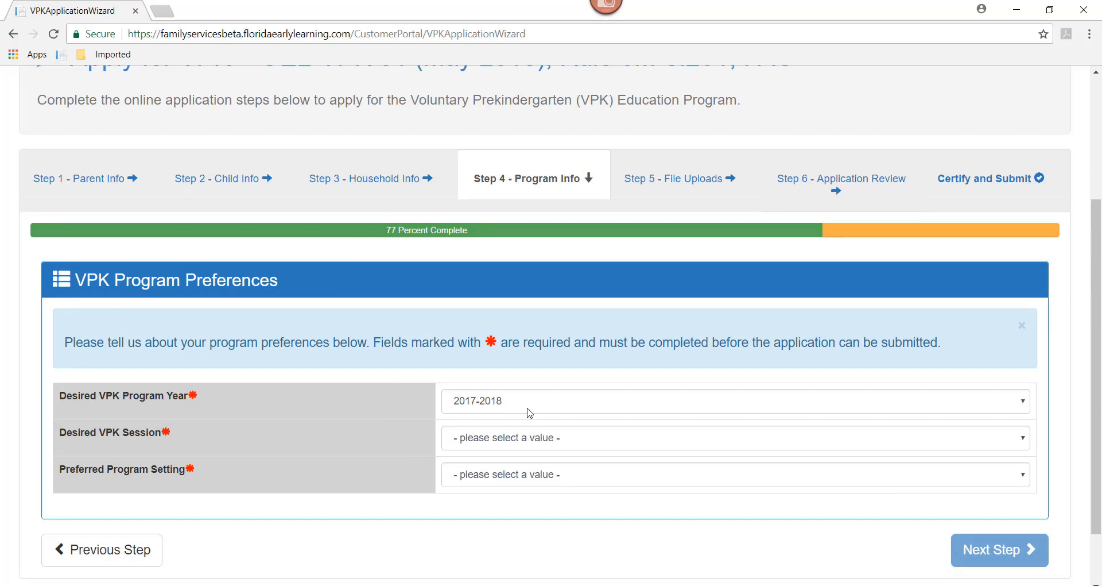
- Request the School year (540 hours) session in a Private provider setting and continue to File Uploads
left_click(524, 441)
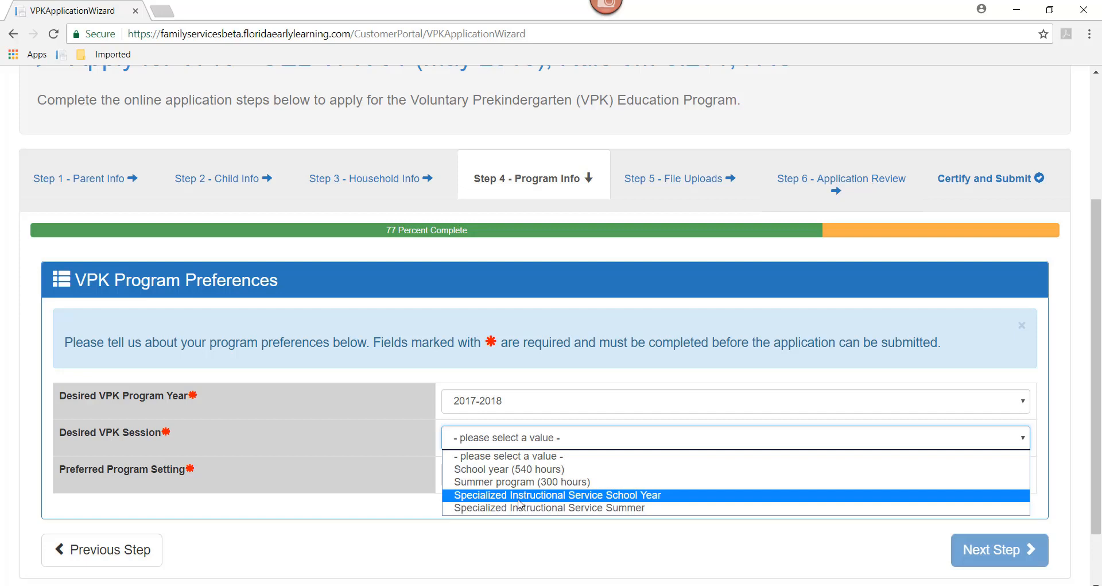
left_click(517, 471)
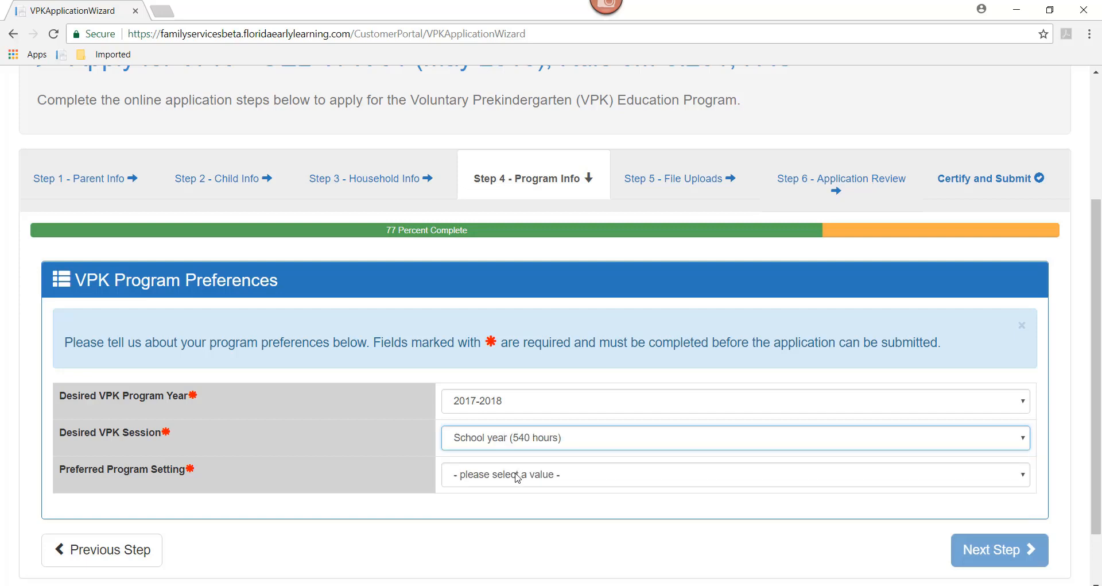
left_click(518, 474)
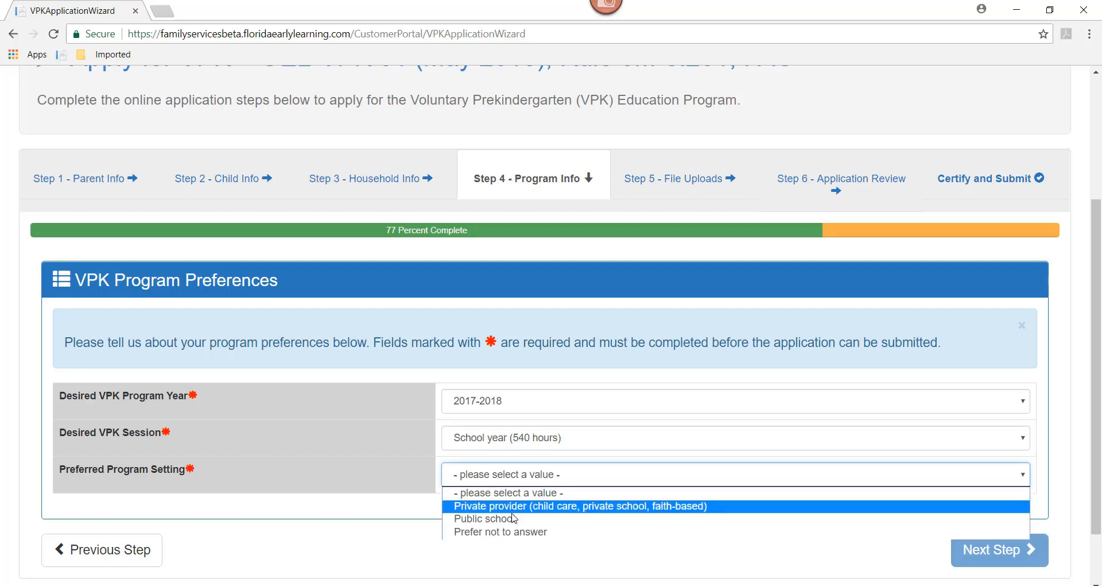
left_click(514, 508)
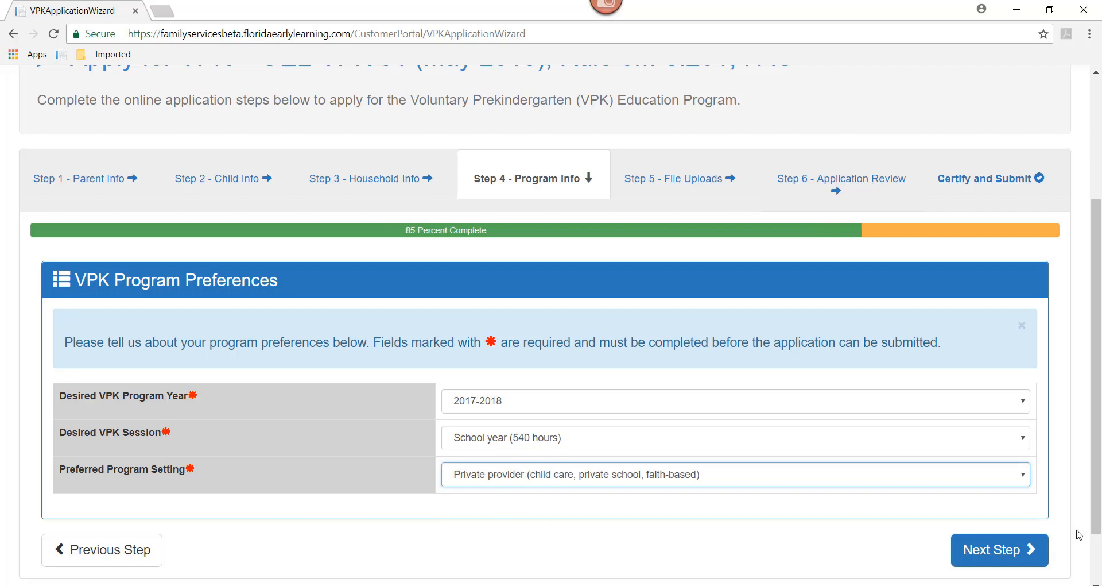
left_click(1000, 551)
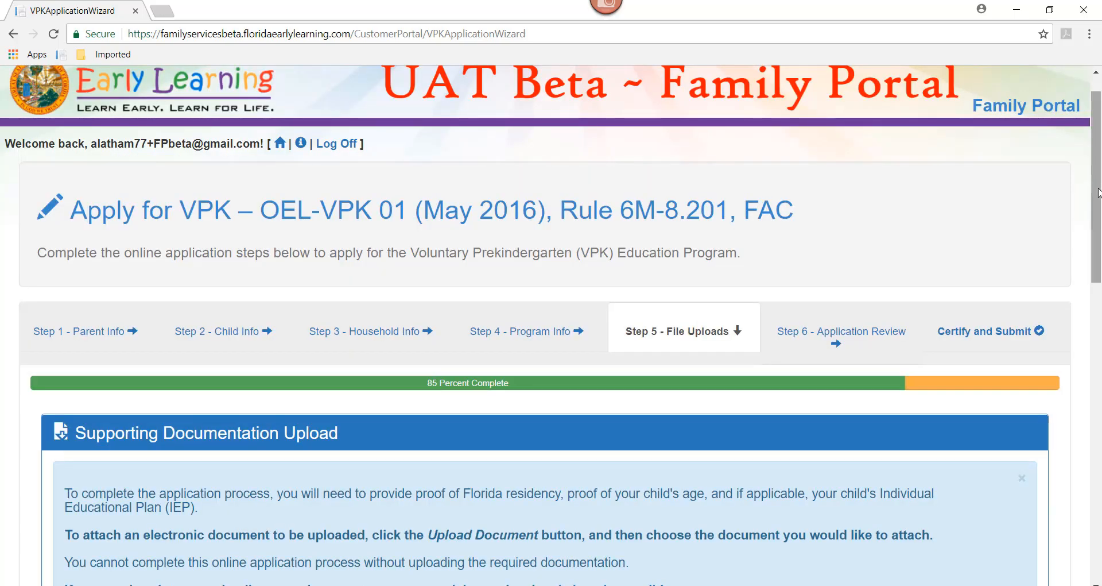
- Upload proof of residence.png as the Proof of Residence document
scroll(1099, 190, "down", 3)
left_click_drag(1099, 264, 1100, 349)
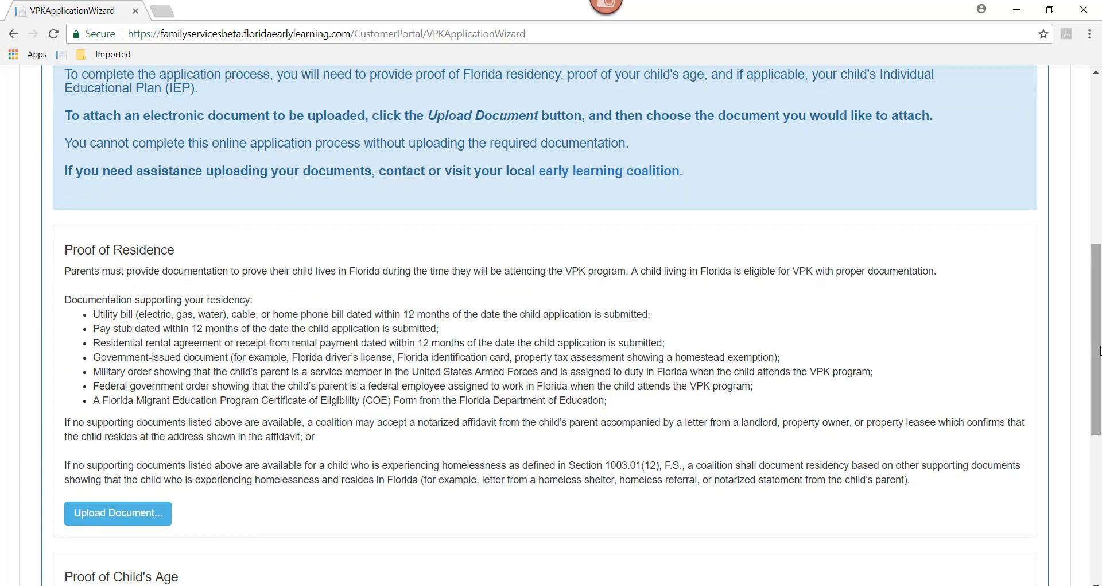
left_click(137, 518)
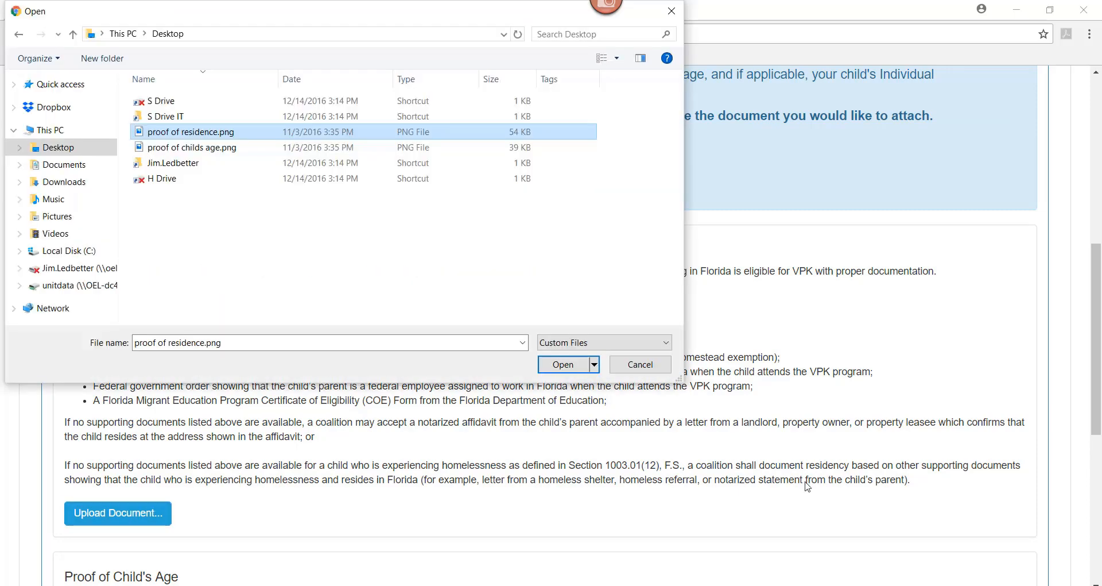
left_click(558, 372)
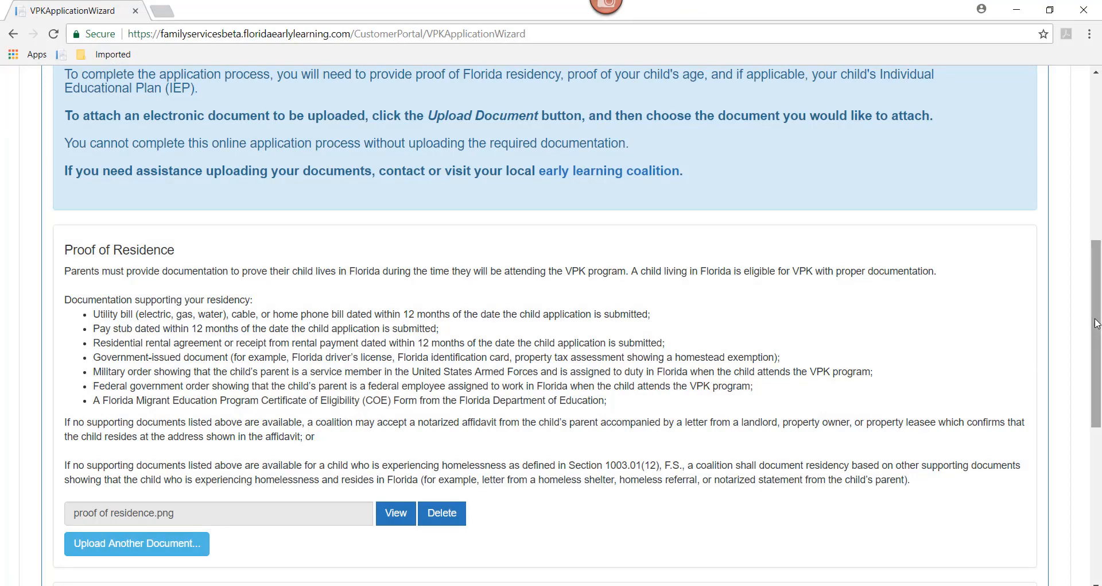
- Upload proof of childs age.png as the Proof of Child's Age document
left_click_drag(1097, 344, 1097, 447)
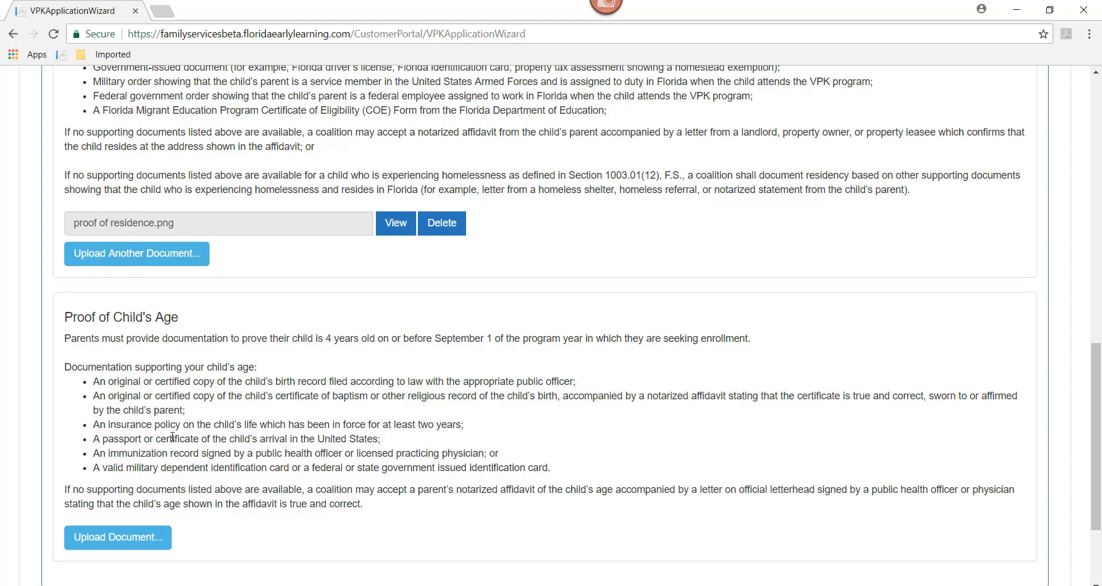
left_click(123, 540)
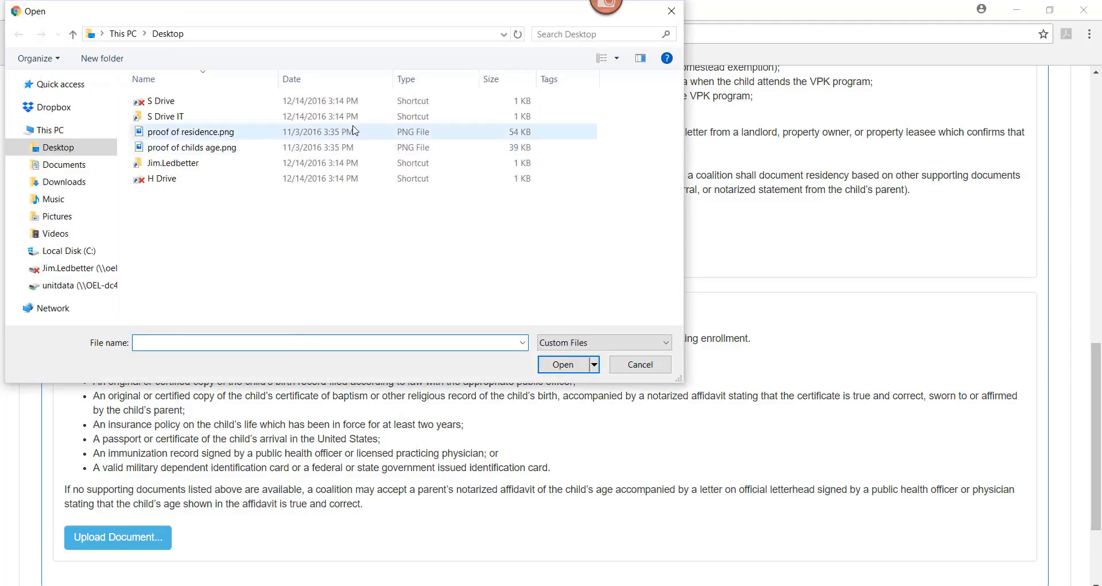
left_click(172, 154)
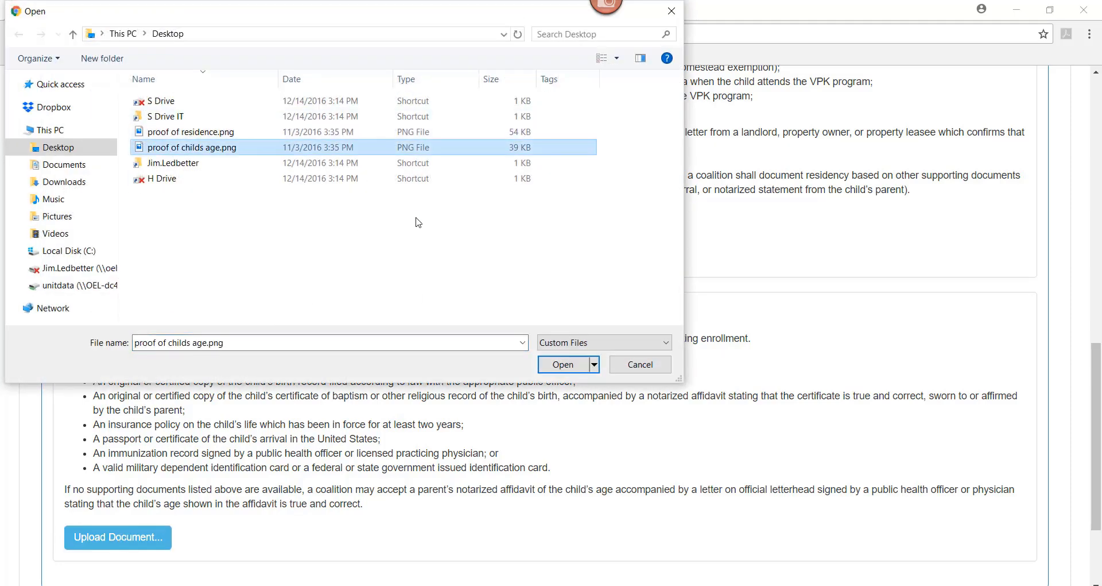
left_click(565, 364)
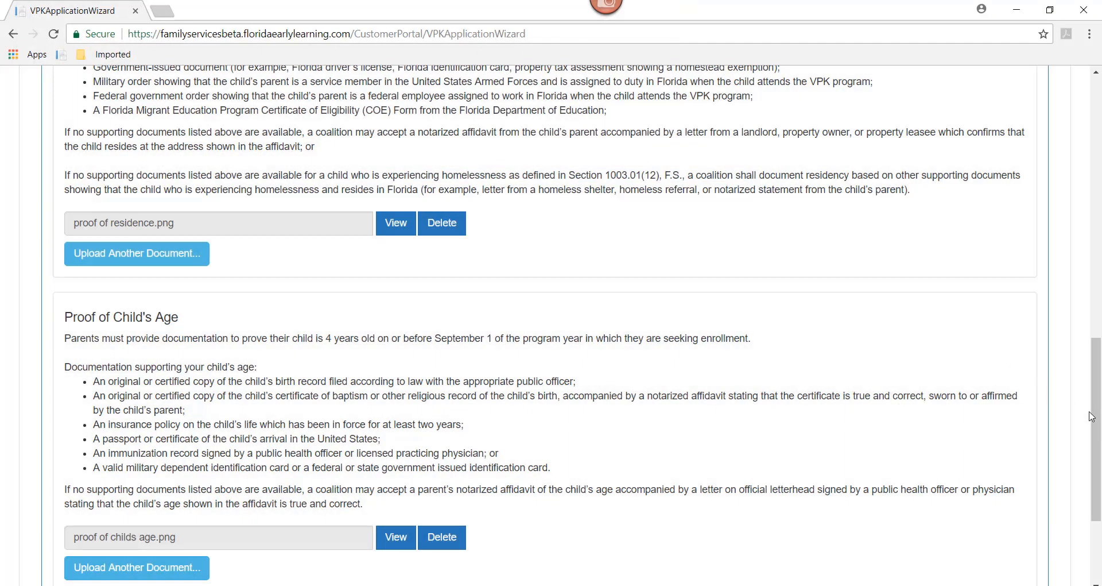
left_click_drag(1094, 417, 1092, 289)
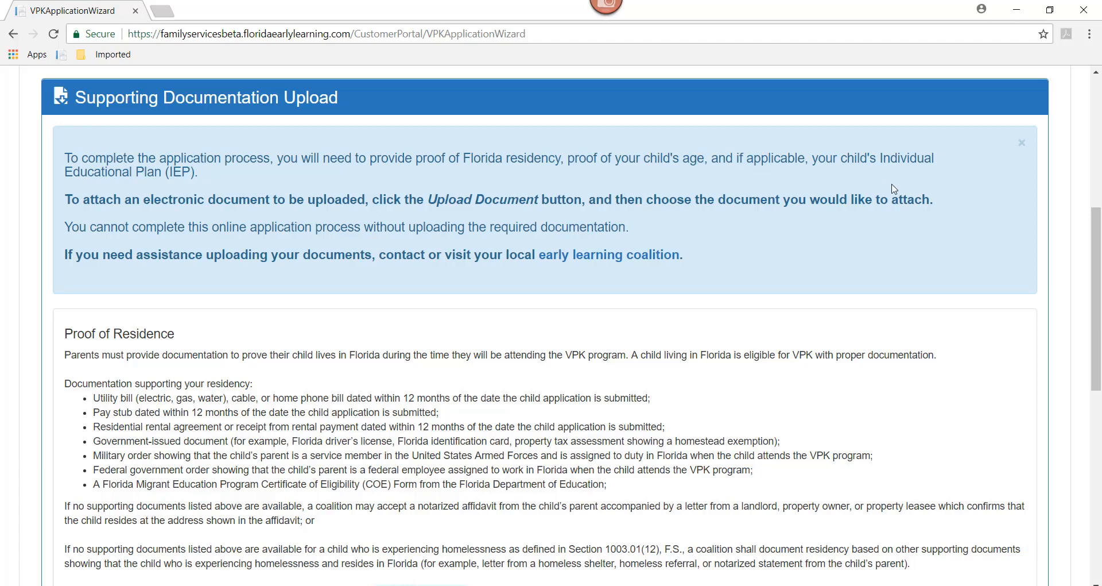
left_click_drag(1097, 287, 1100, 472)
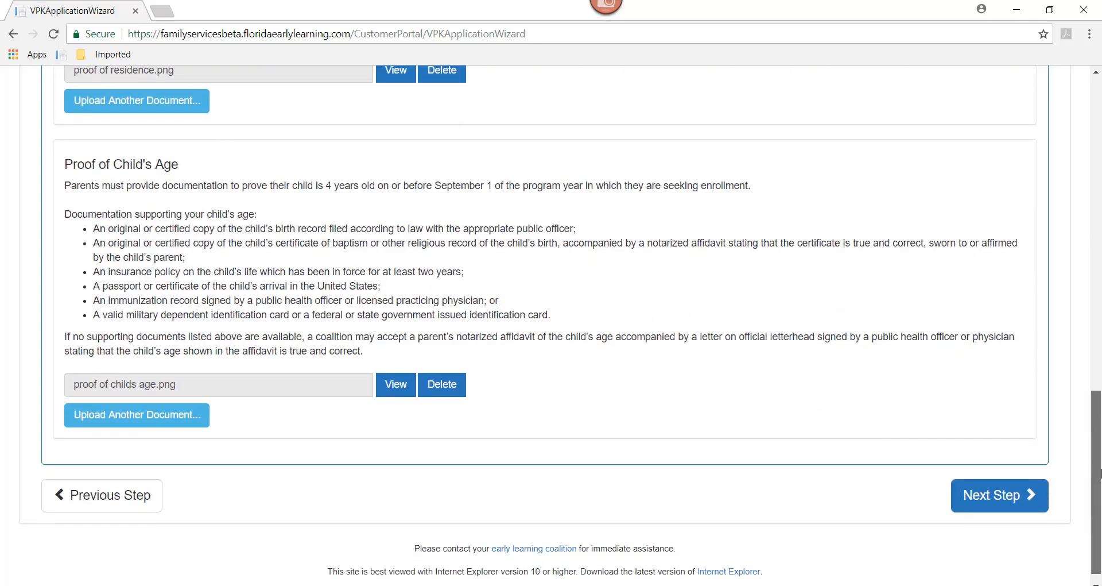
left_click(987, 505)
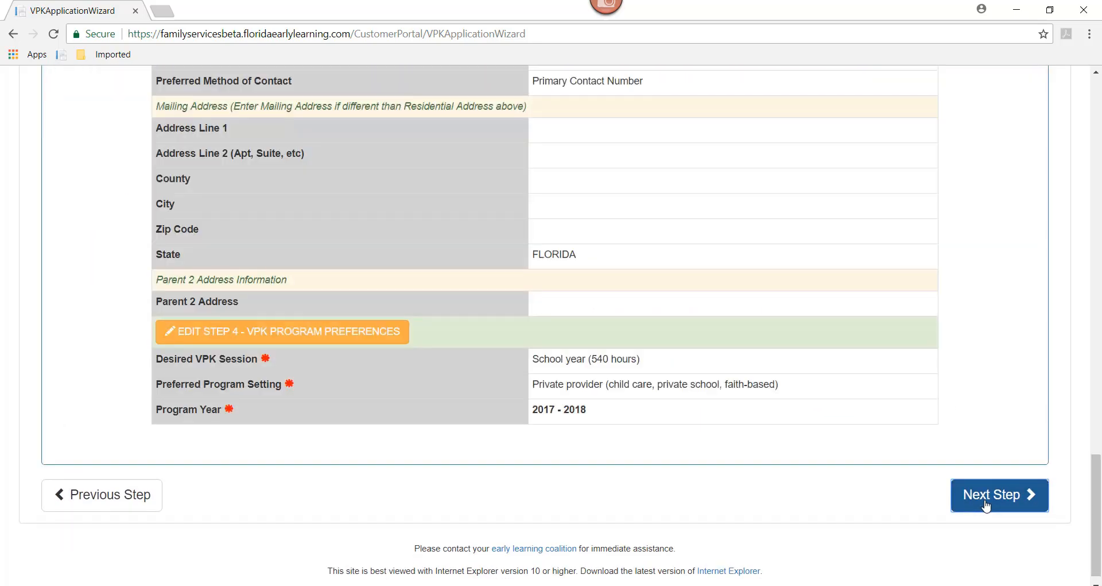
left_click_drag(1094, 516, 1078, 201)
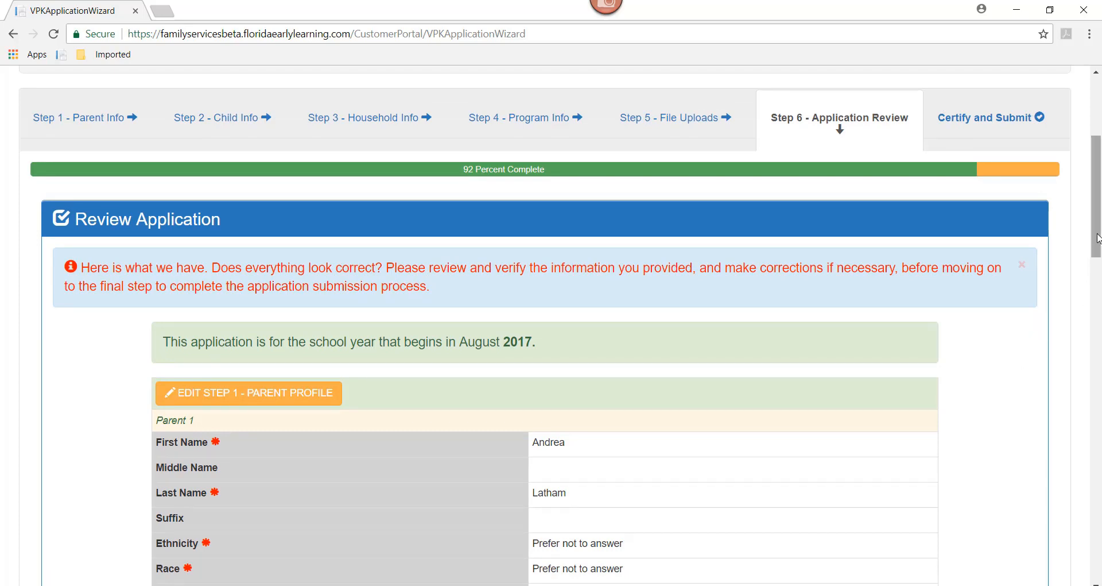
left_click_drag(1097, 240, 1099, 533)
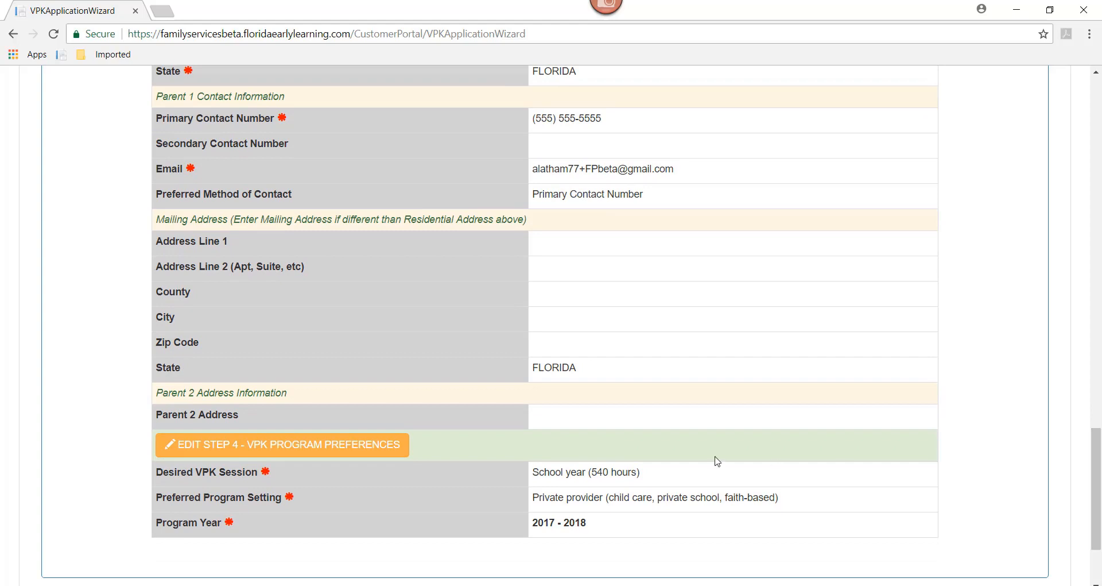
left_click(231, 453)
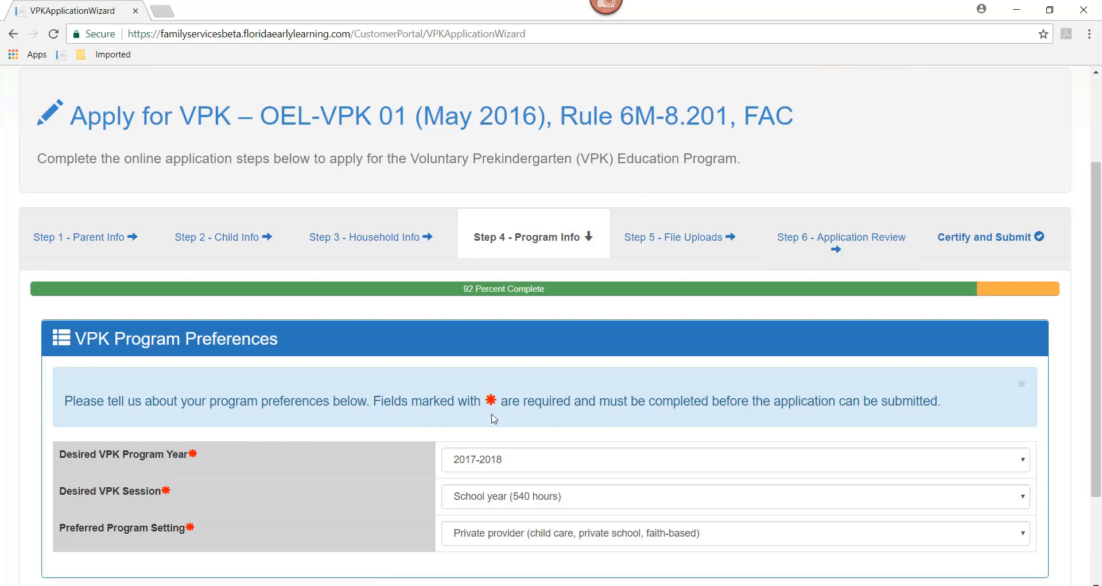
scroll(1073, 344, "down", 3)
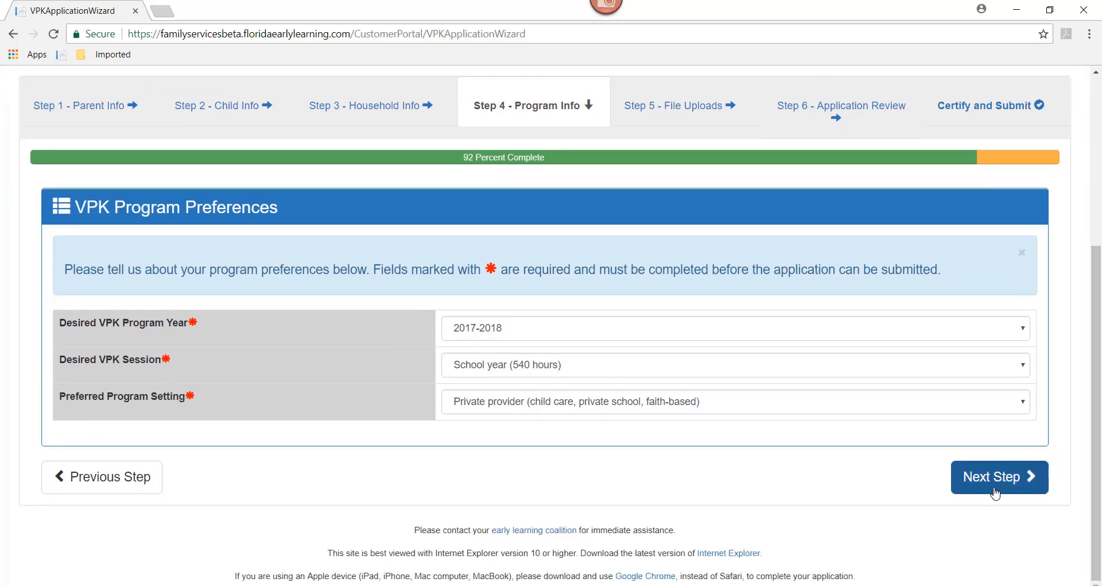
left_click(992, 489)
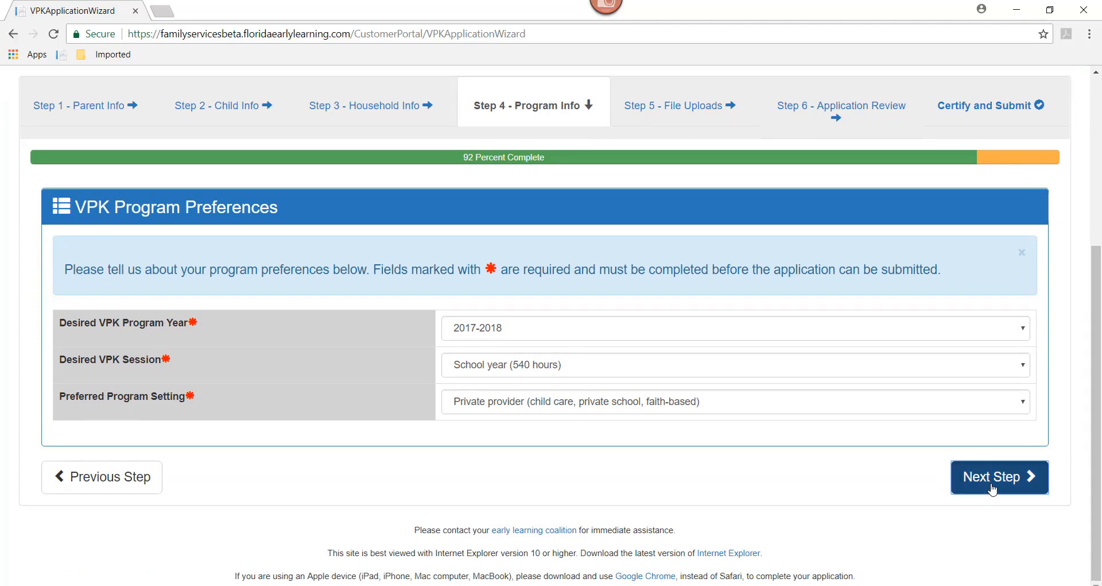
left_click(884, 112)
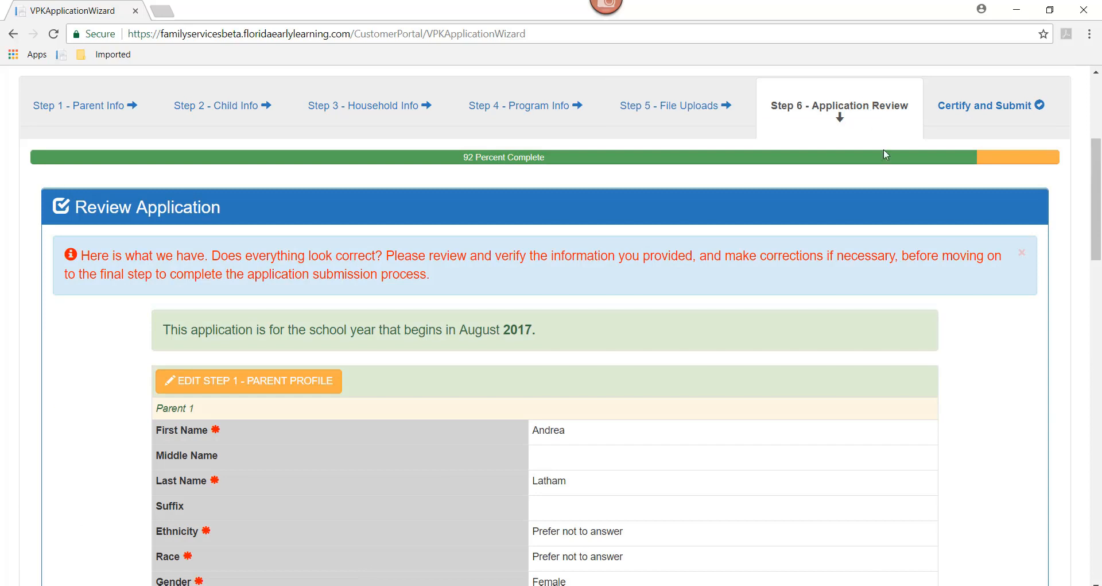
left_click_drag(1094, 241, 1099, 563)
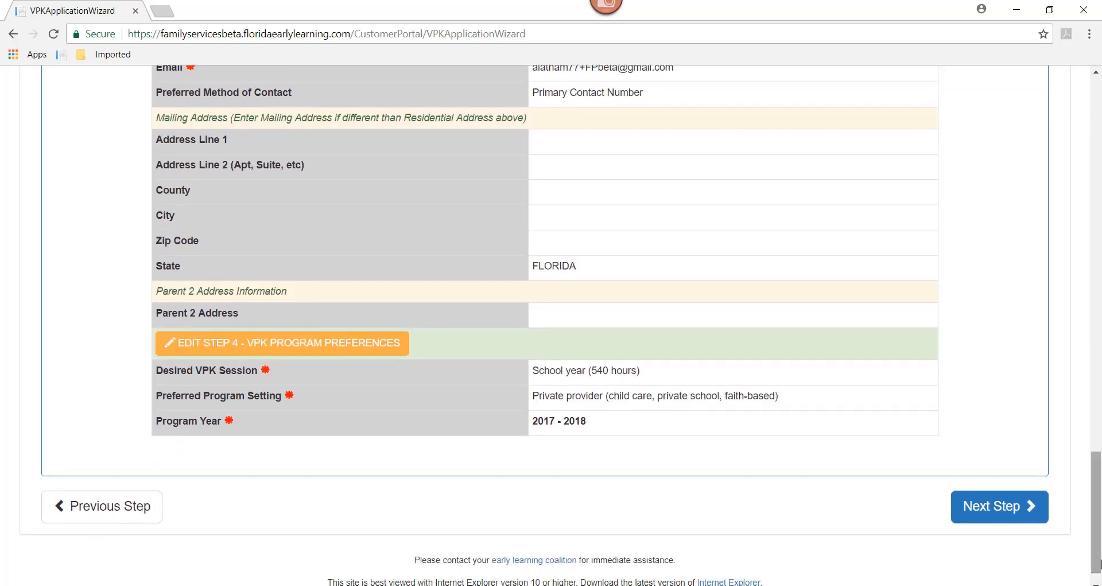
- Advance to the Certify and Submit step of the VPK application
left_click(1015, 517)
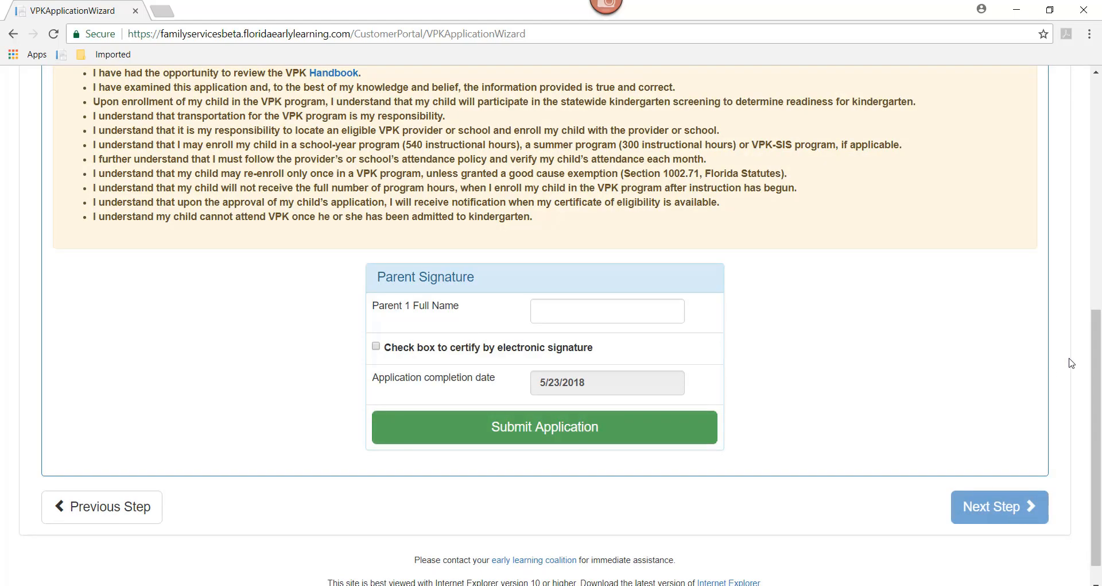
left_click_drag(1096, 381, 1098, 206)
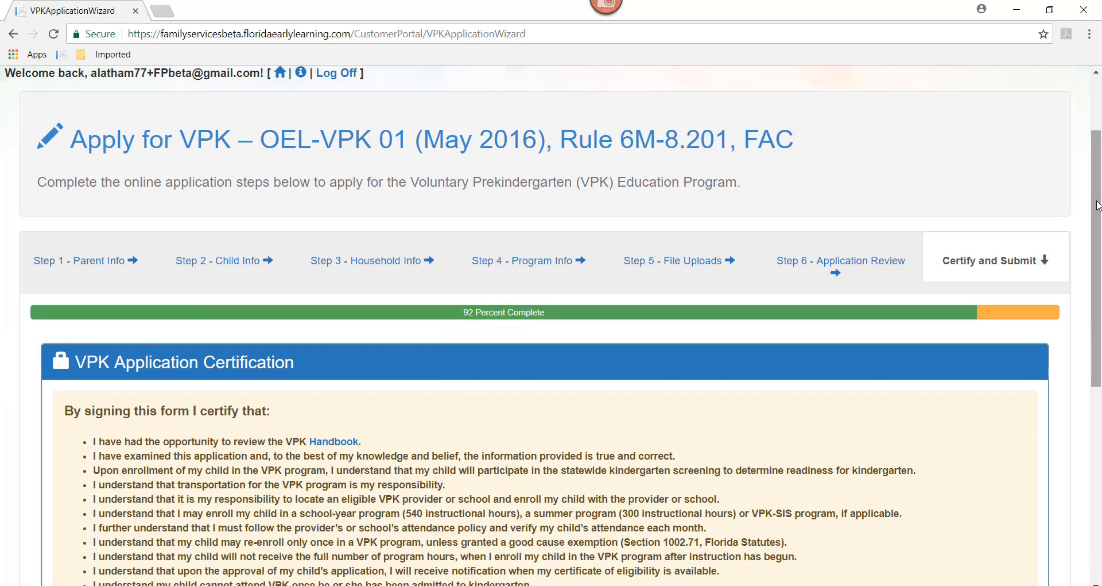
scroll(448, 274, "down", 2)
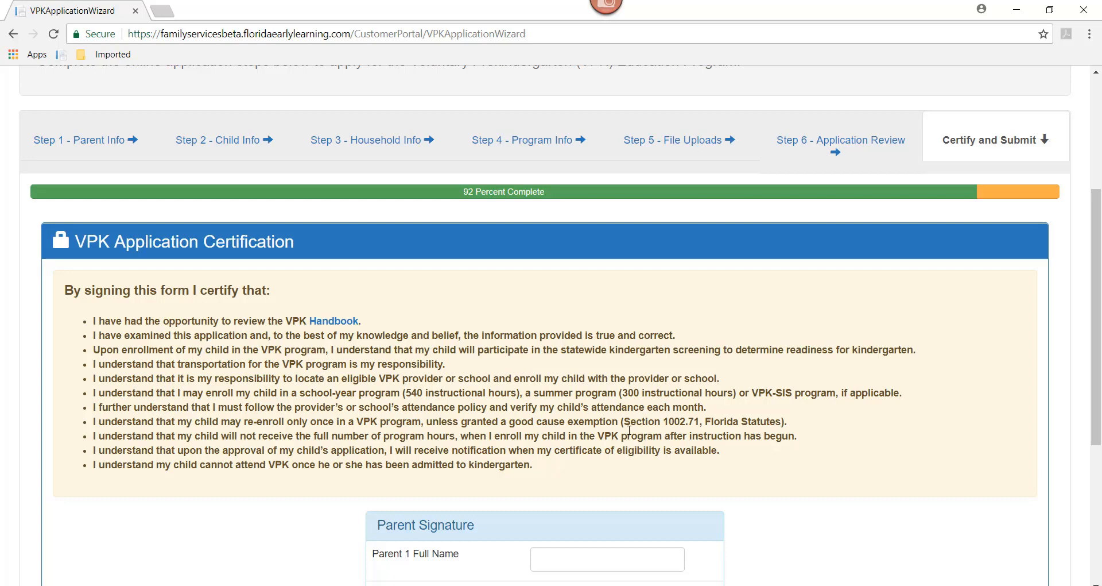
left_click_drag(1098, 342, 1097, 386)
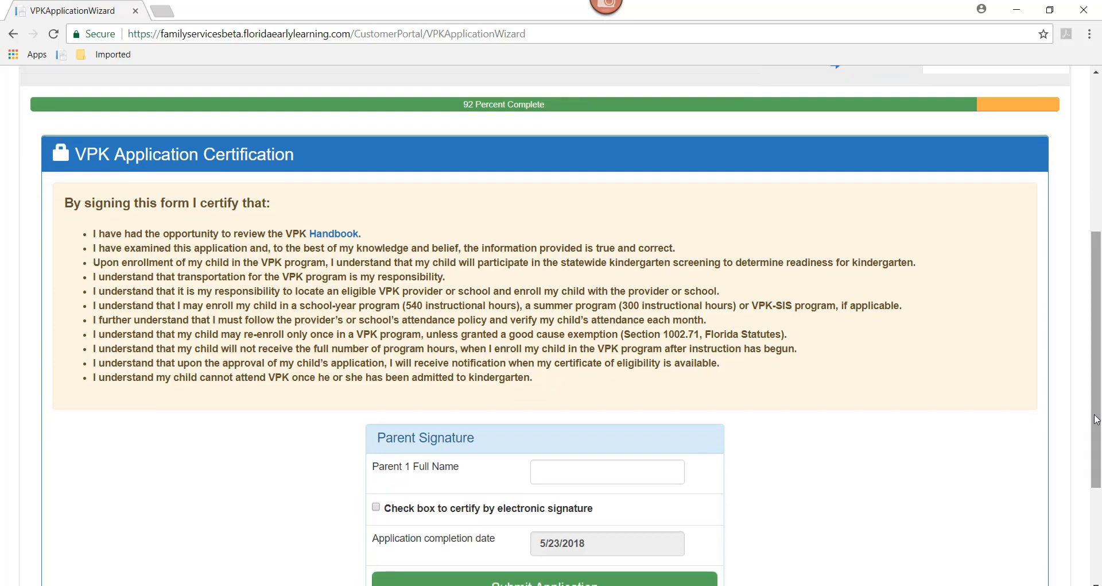
- Sign Parent 1 Full Name with the parent's full name, tick the electronic signature certification, and submit
left_click(541, 470)
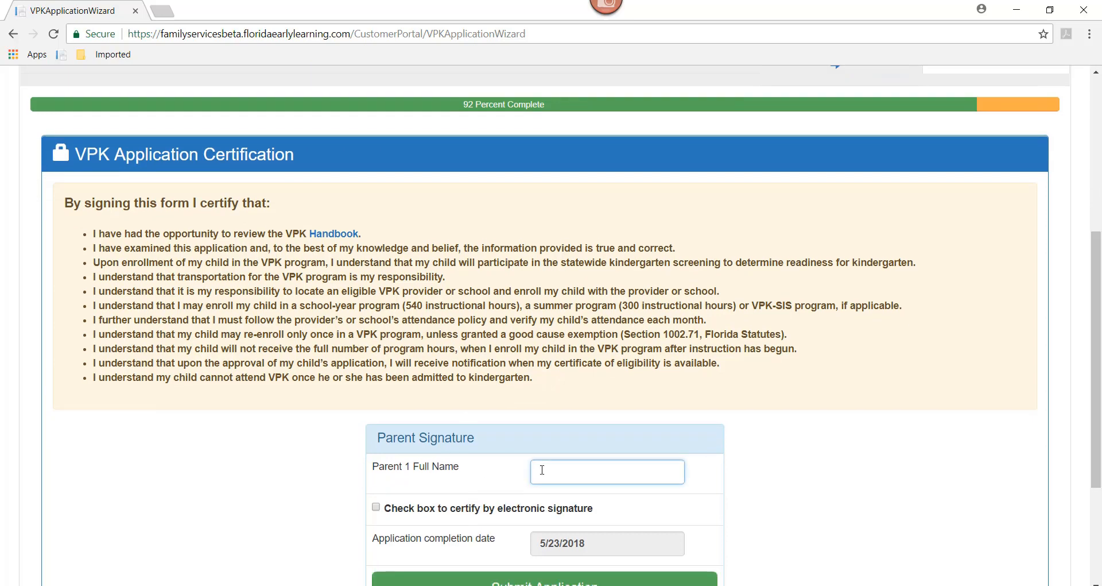
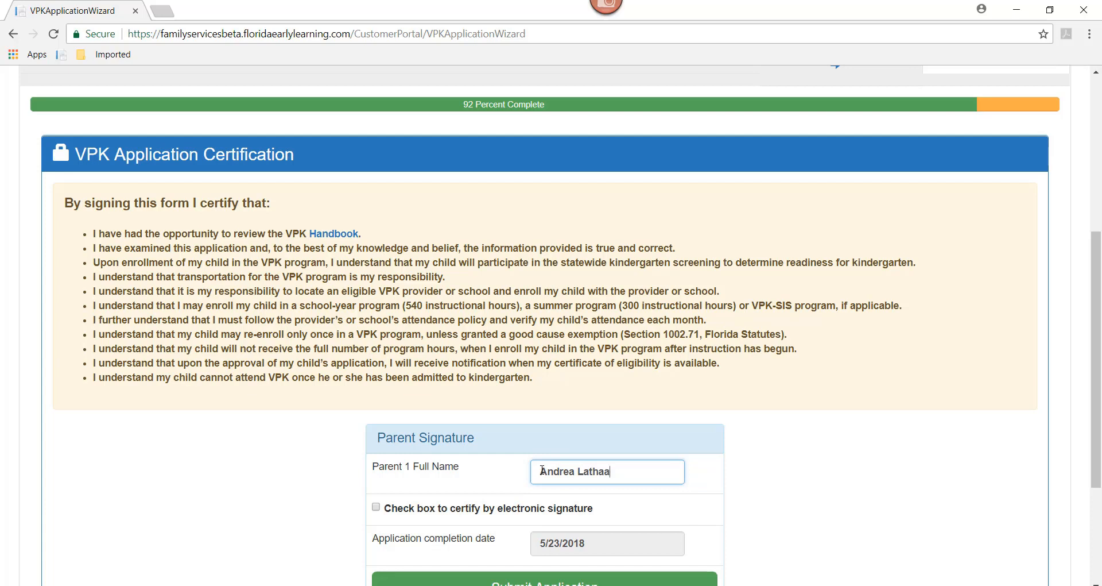
left_click(376, 507)
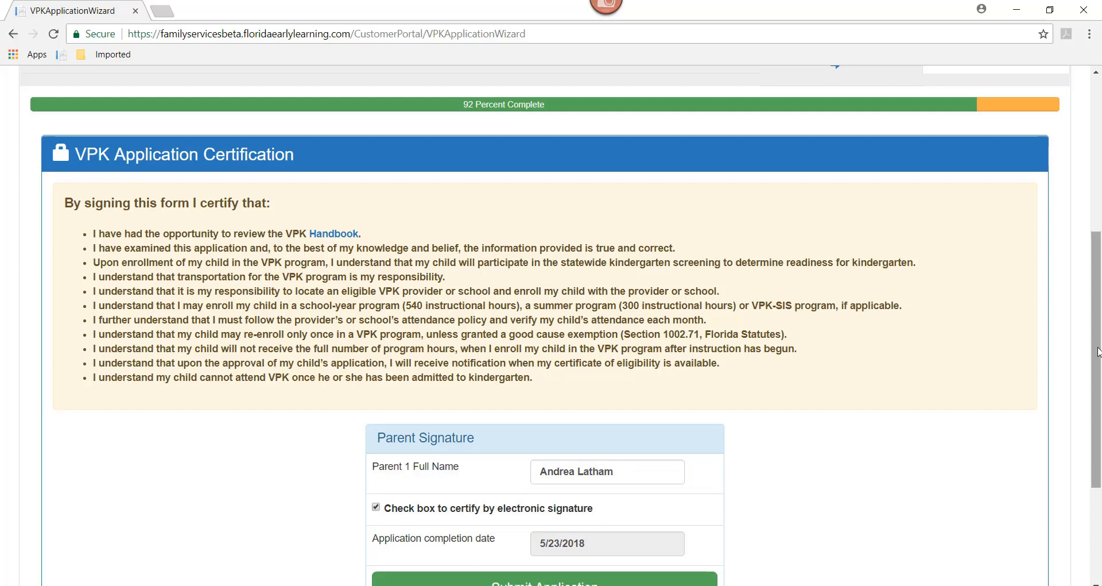
scroll(1097, 351, "down", 1)
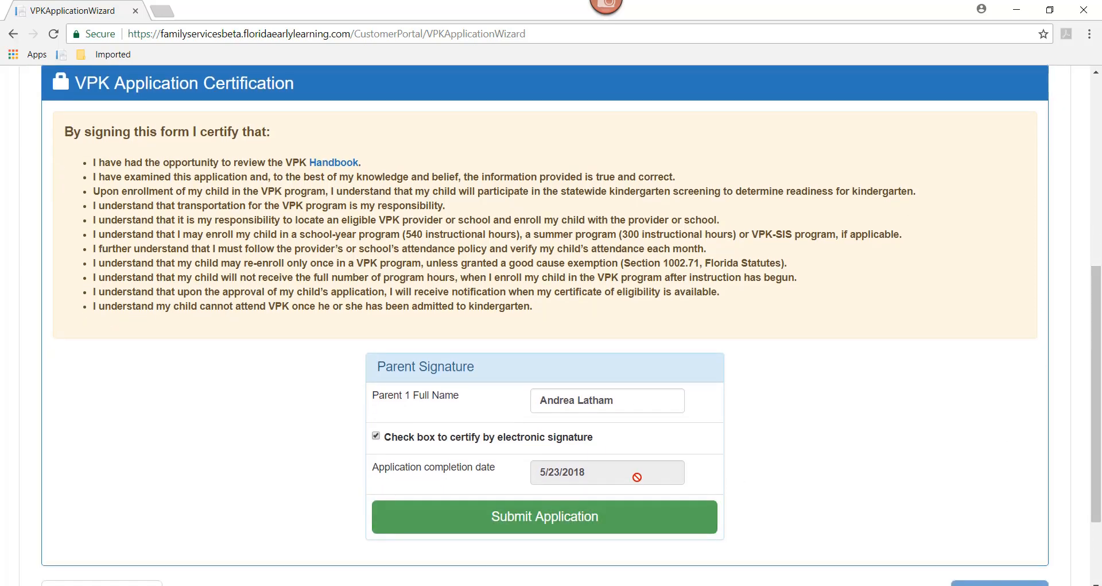
left_click(541, 527)
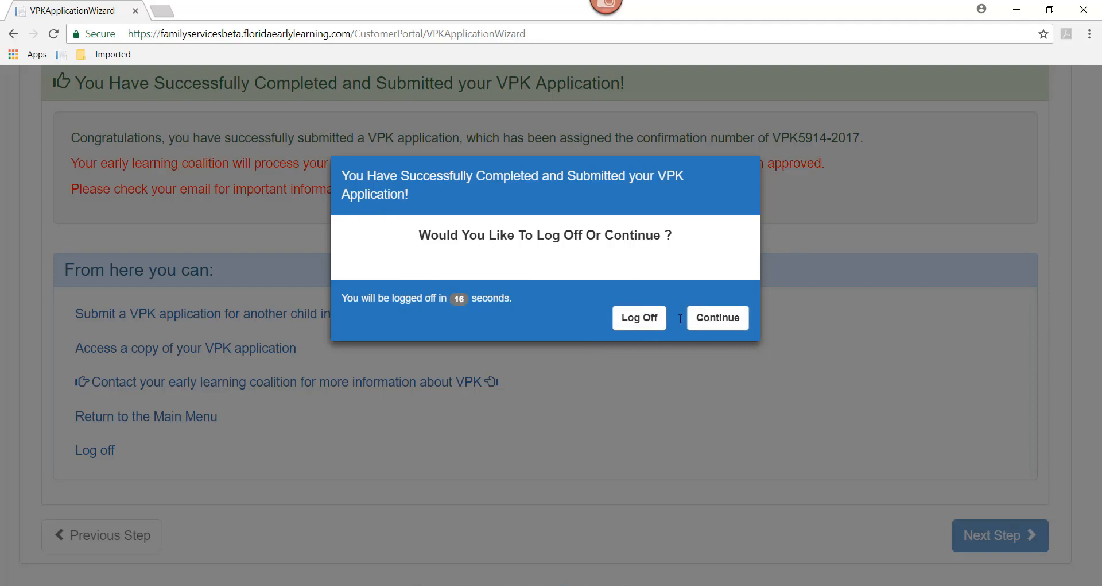
- Choose Continue to stay logged in and return to the top of the submission confirmation page
left_click(729, 325)
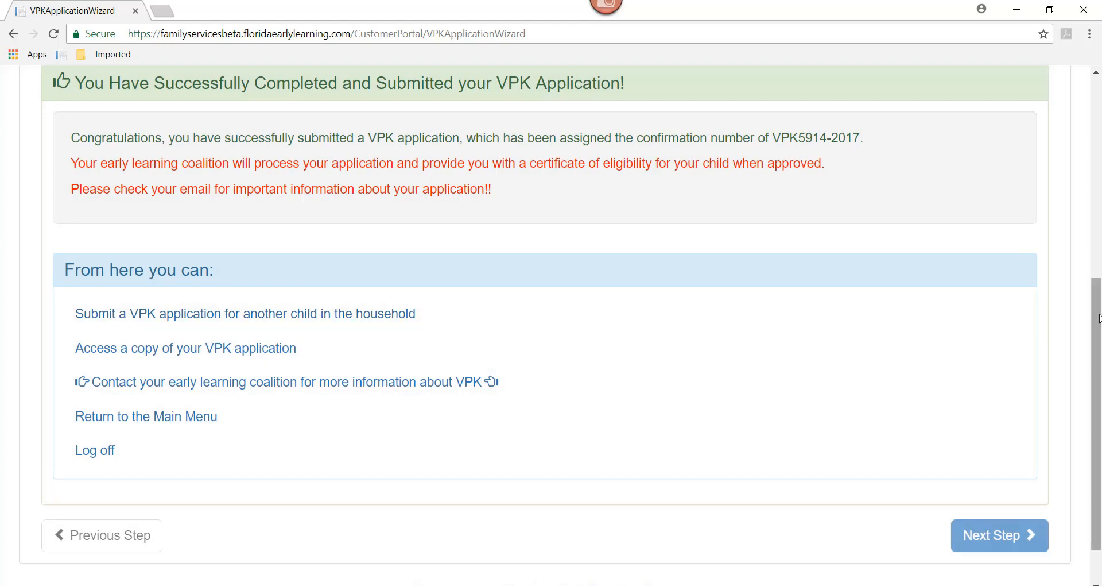
scroll(1099, 318, "up", 7)
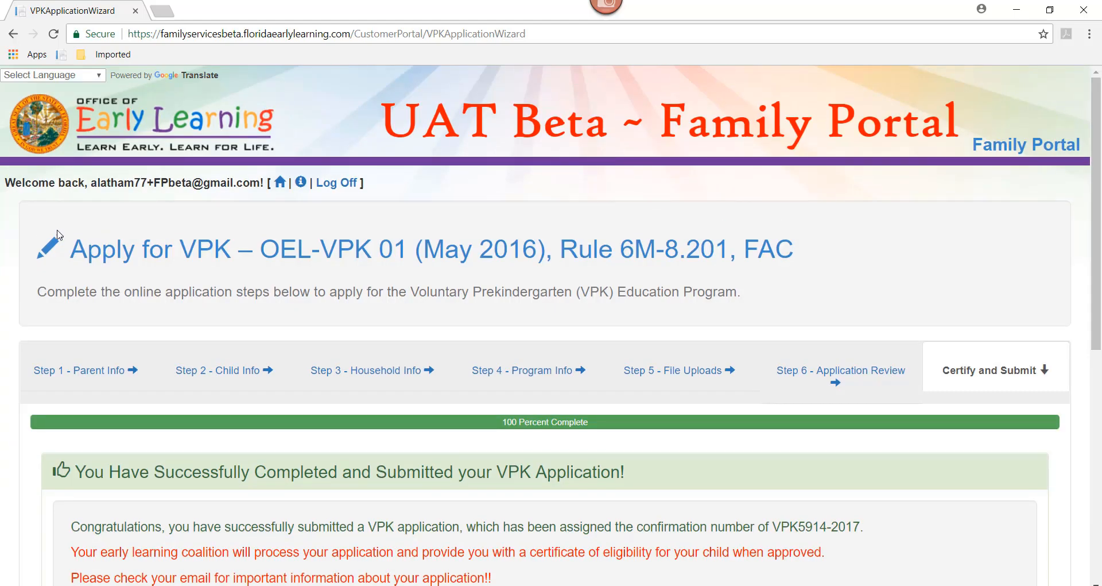
- Go to the Family Profile and find the VPK application listed as Approved, updated 5/23/2018
left_click(279, 185)
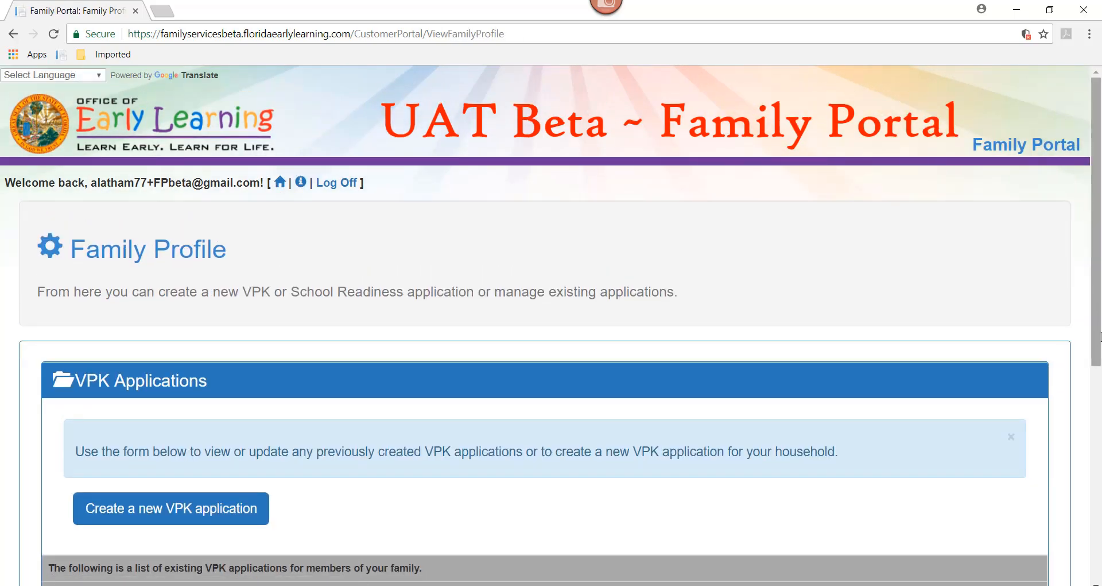
left_click_drag(1100, 336, 1100, 427)
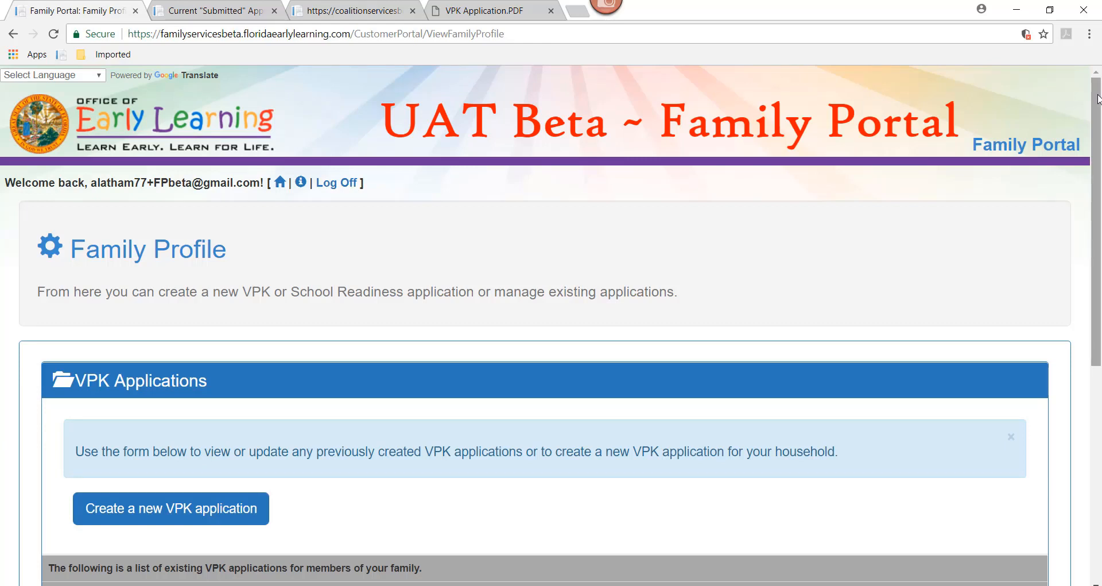
scroll(1098, 115, "down", 3)
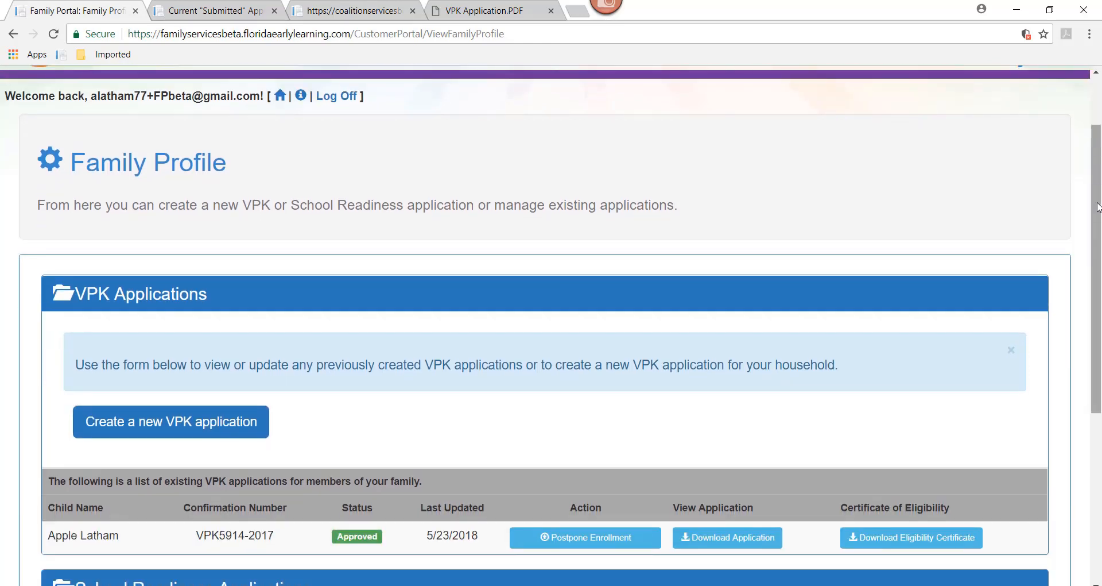
scroll(1098, 196, "down", 1)
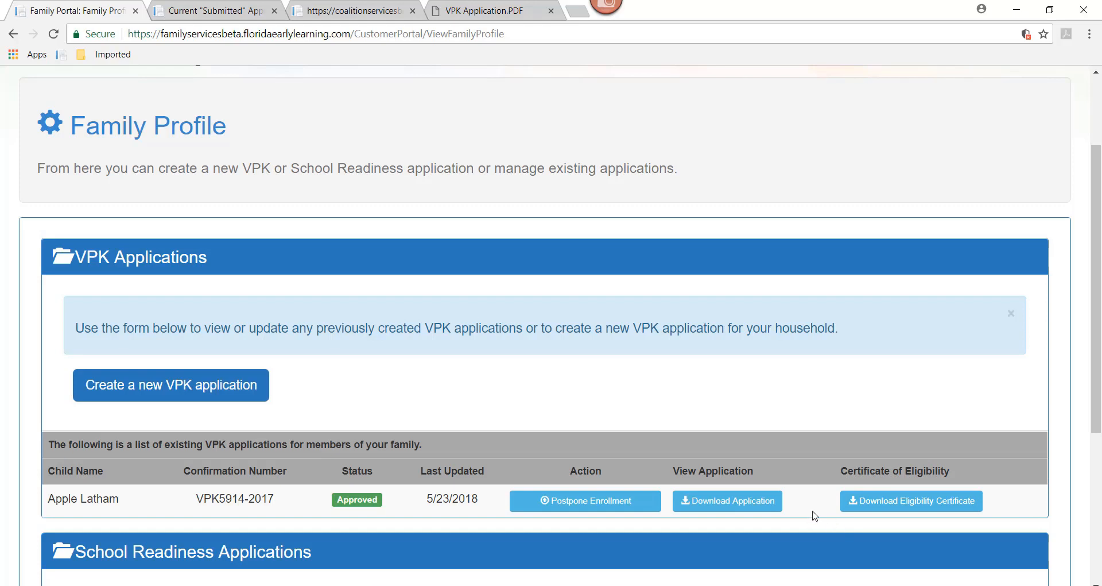
- Download the eligibility certificate and open VPK Certificate.pdf from the download bar
left_click(864, 508)
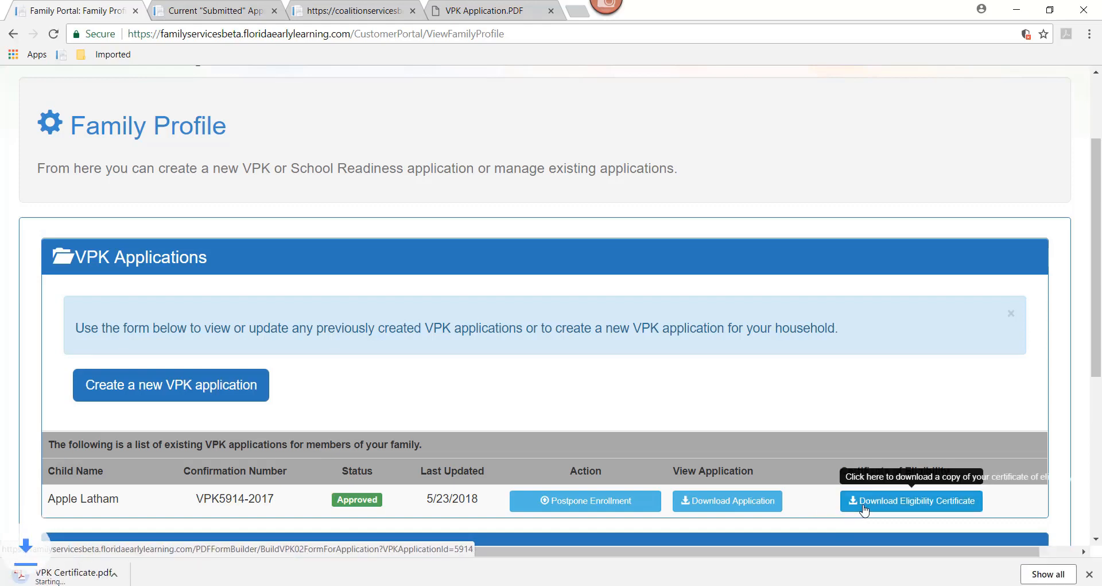
left_click(76, 573)
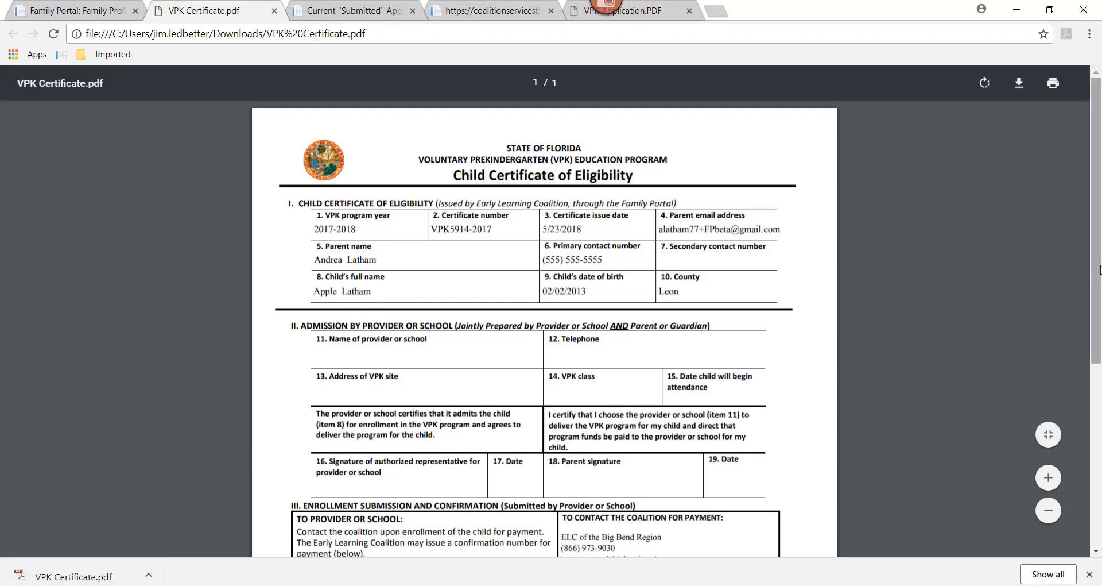
left_click_drag(1089, 373, 1091, 485)
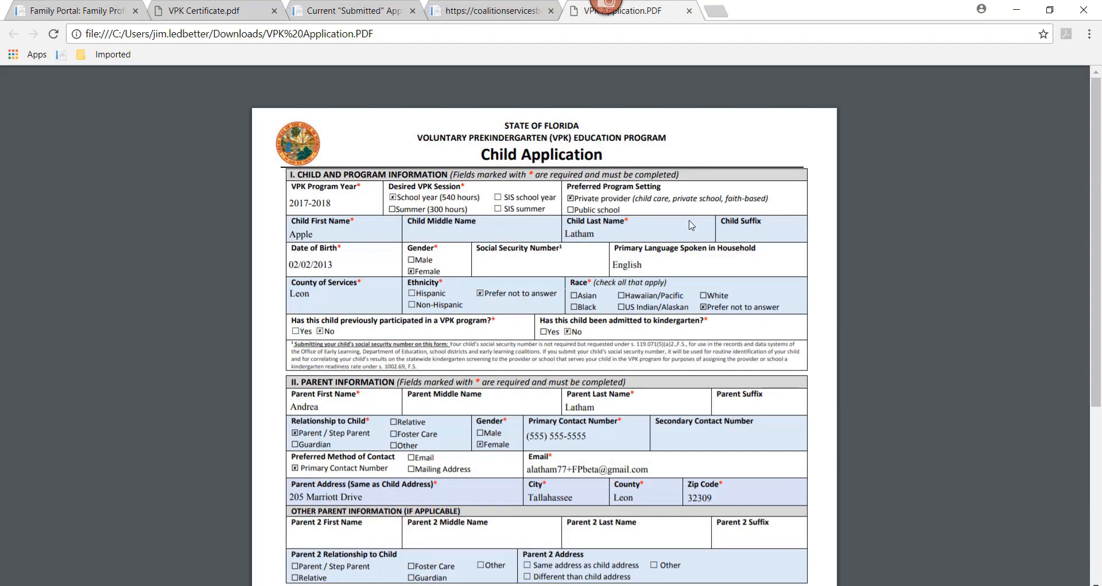